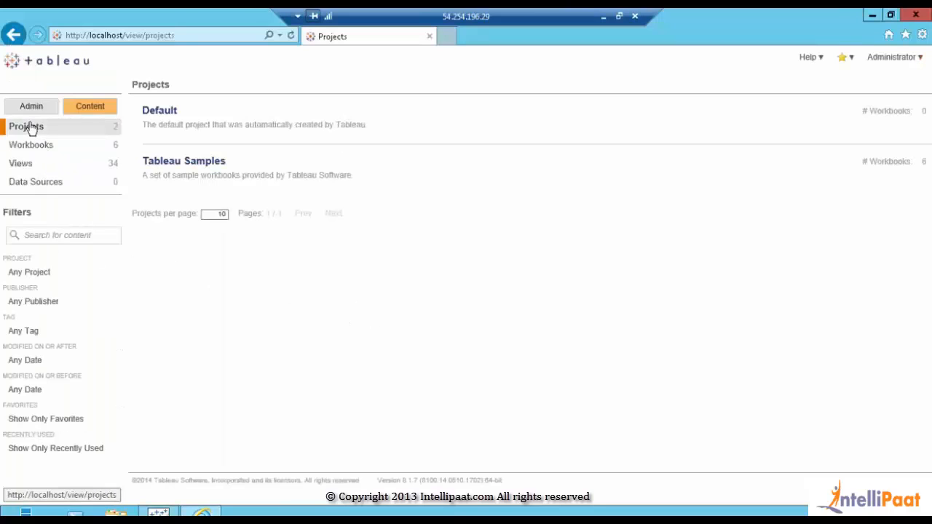
# Add a new Tableau Server project named Sales under Admin > Projects
pyautogui.click(27, 109)
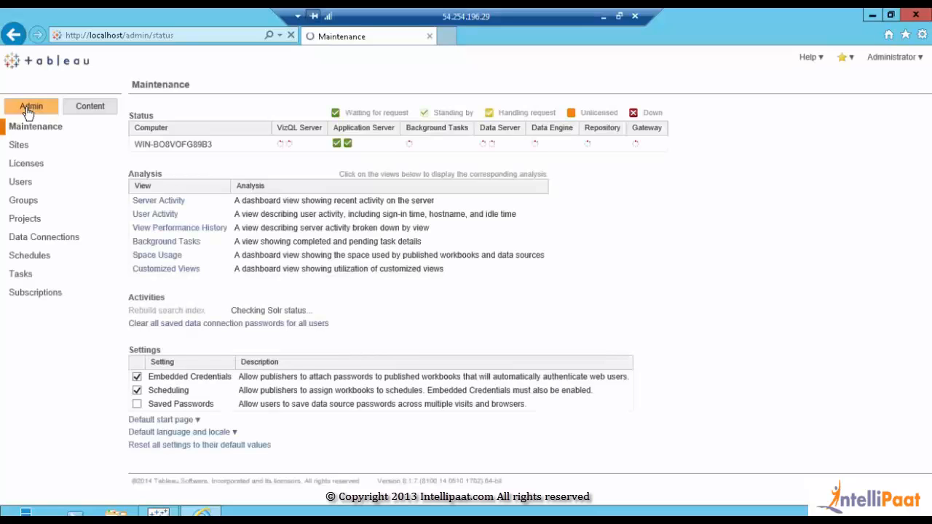
pyautogui.click(25, 220)
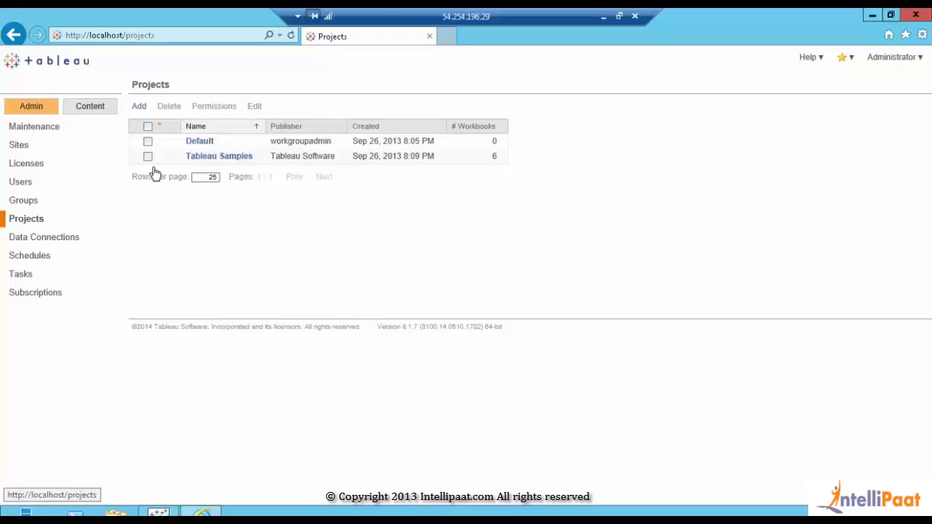
pyautogui.click(136, 109)
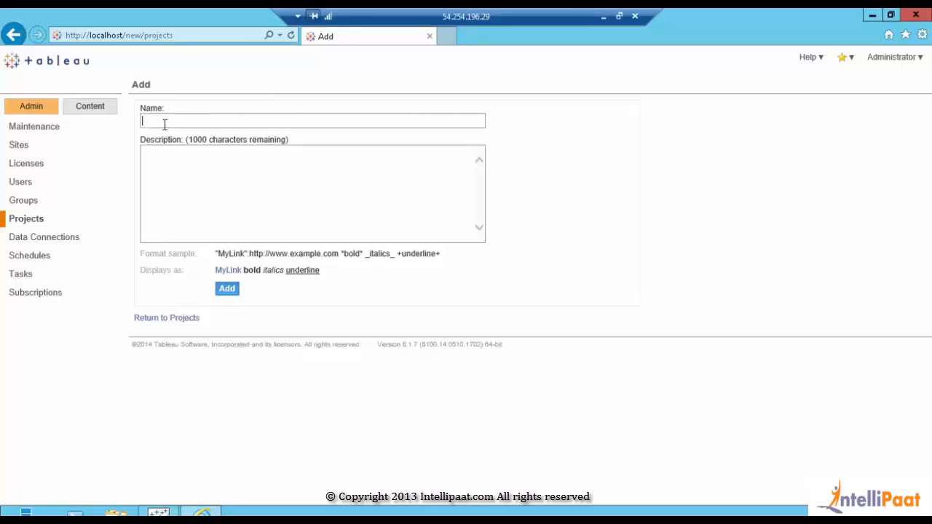
pyautogui.write('Sales')
pyautogui.click(227, 287)
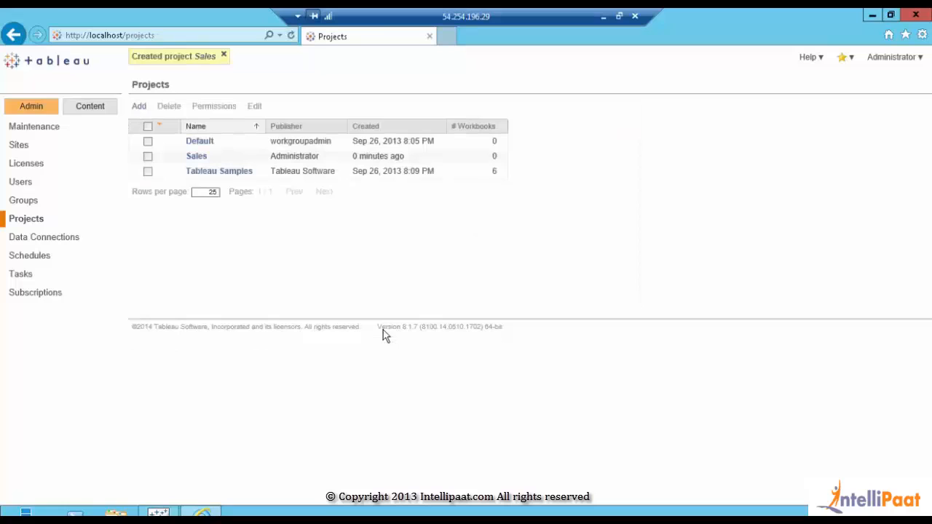
pyautogui.click(197, 155)
pyautogui.click(872, 18)
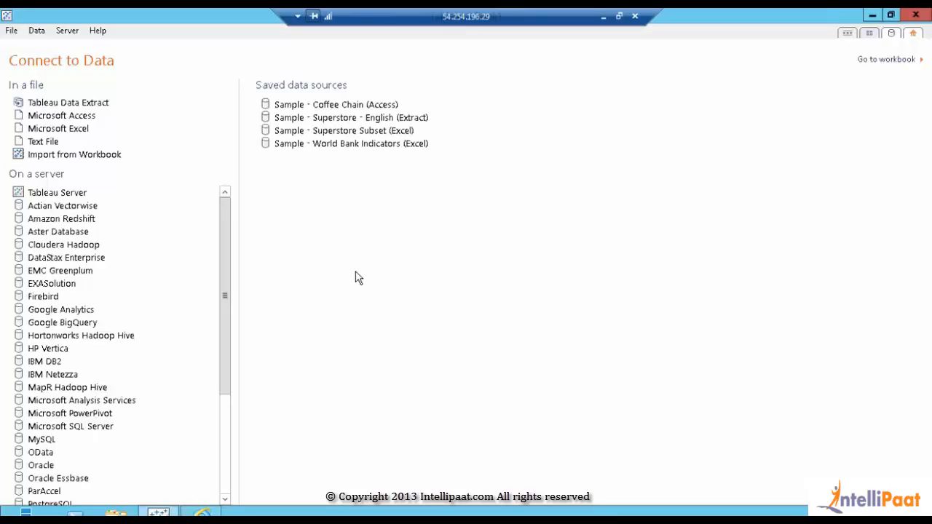
# Connect to the saved Sample - Superstore Subset (Excel) data source
pyautogui.click(337, 136)
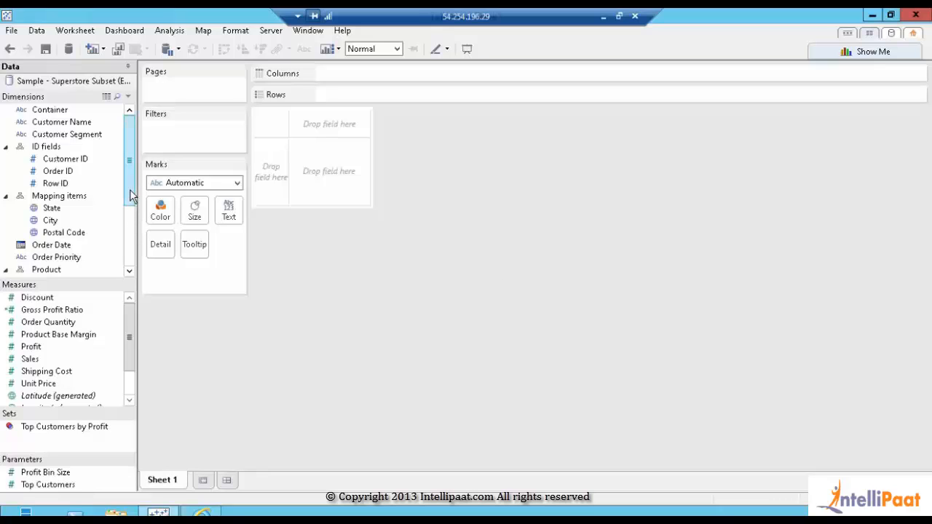
pyautogui.moveTo(131, 195); pyautogui.dragTo(131, 235)
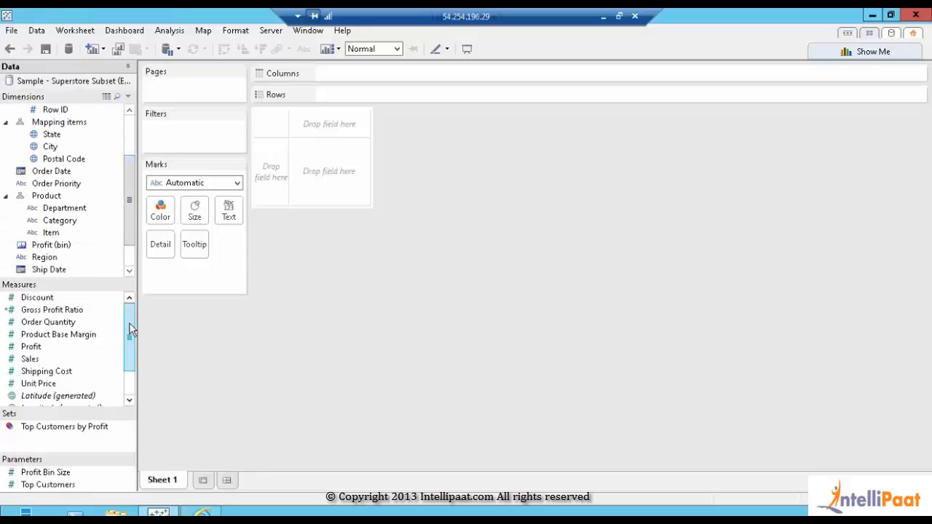
pyautogui.moveTo(129, 323)
pyautogui.mouseDown()
pyautogui.moveTo(129, 357)
pyautogui.moveTo(133, 320)
pyautogui.mouseUp()
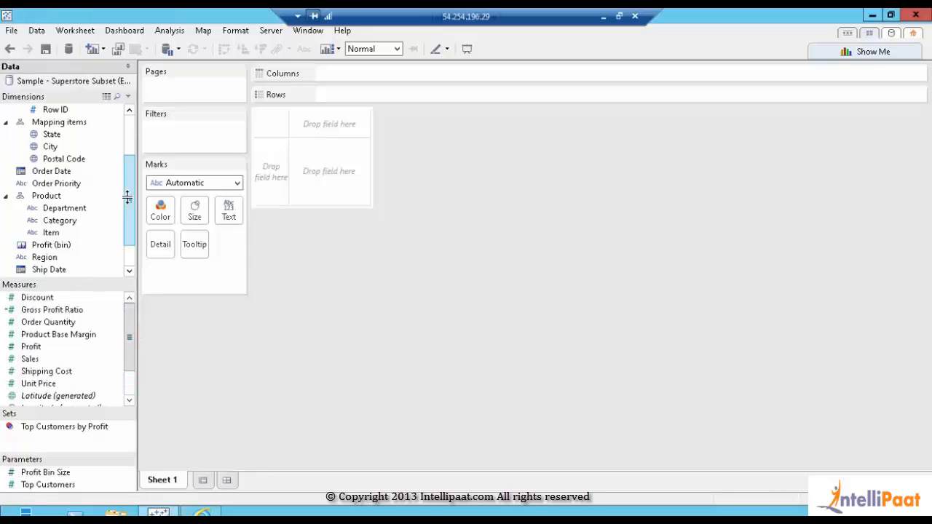
pyautogui.moveTo(125, 197); pyautogui.dragTo(126, 125)
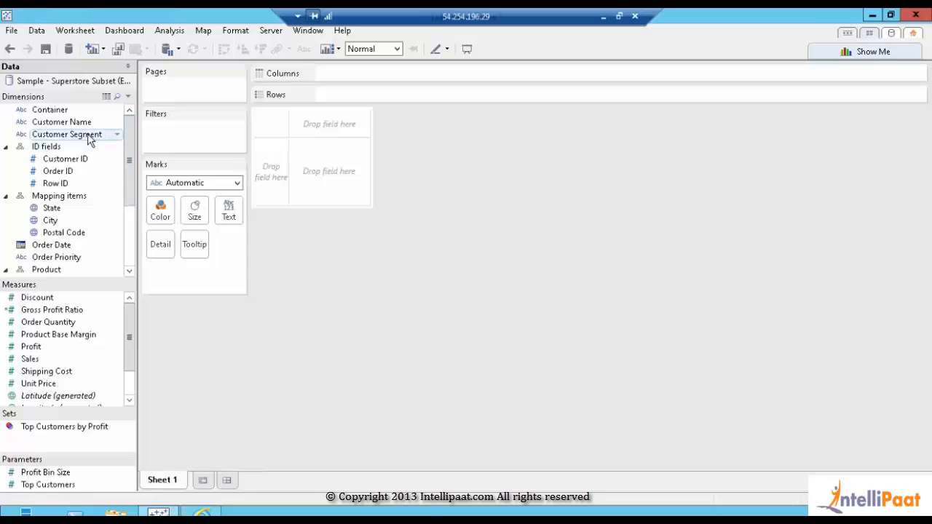
# Plot SUM(Sales) by Department as bars, sorted descending with Technology first
pyautogui.moveTo(130, 186); pyautogui.dragTo(132, 217)
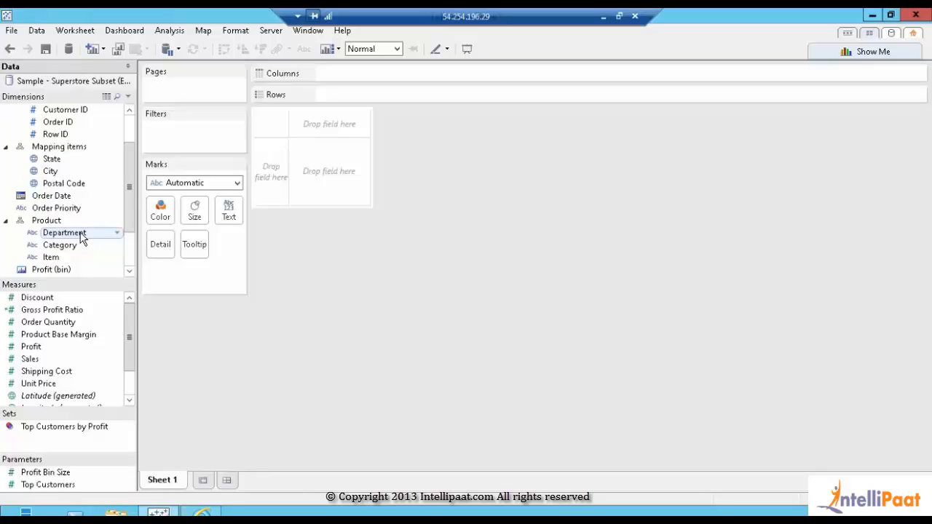
pyautogui.doubleClick(82, 234)
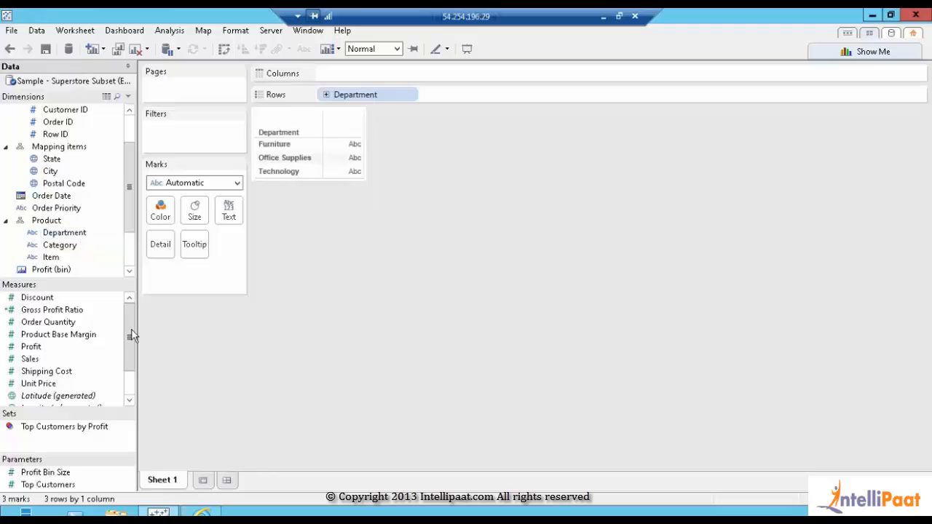
pyautogui.moveTo(29, 359); pyautogui.dragTo(375, 68)
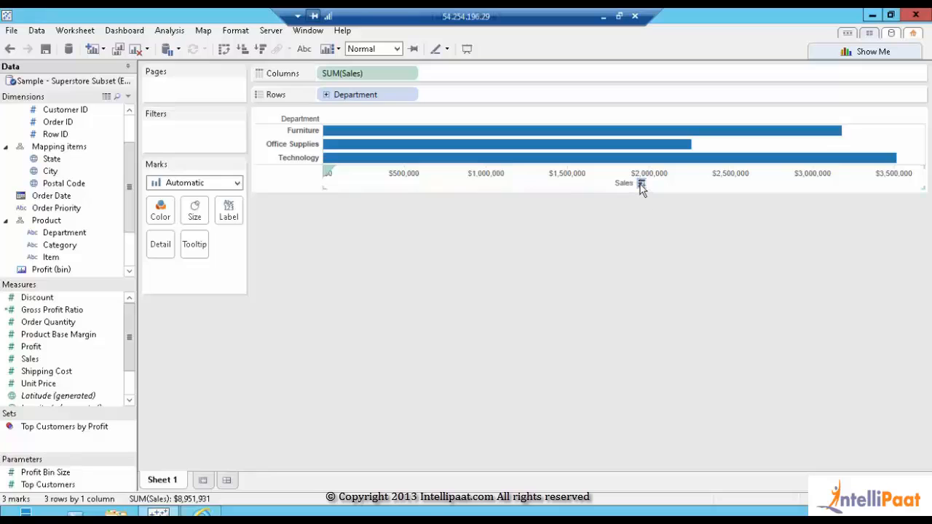
pyautogui.click(641, 184)
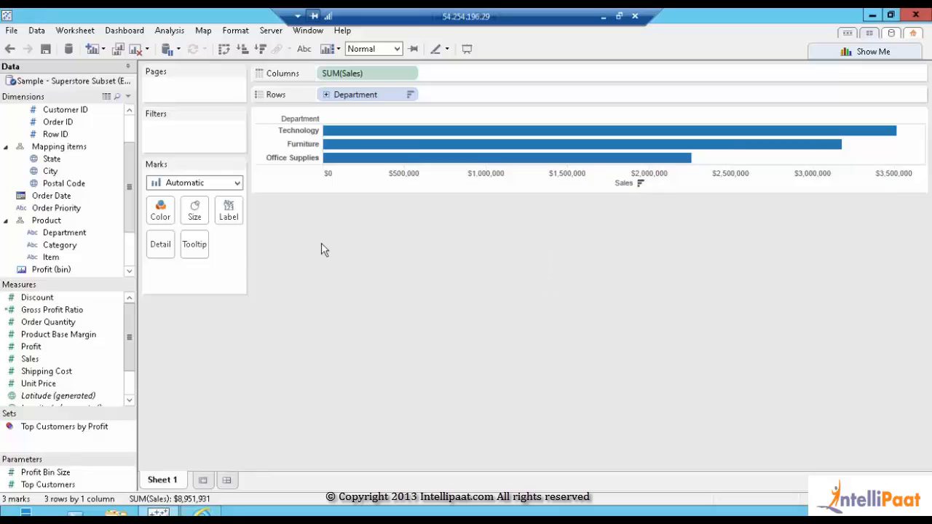
pyautogui.click(33, 348)
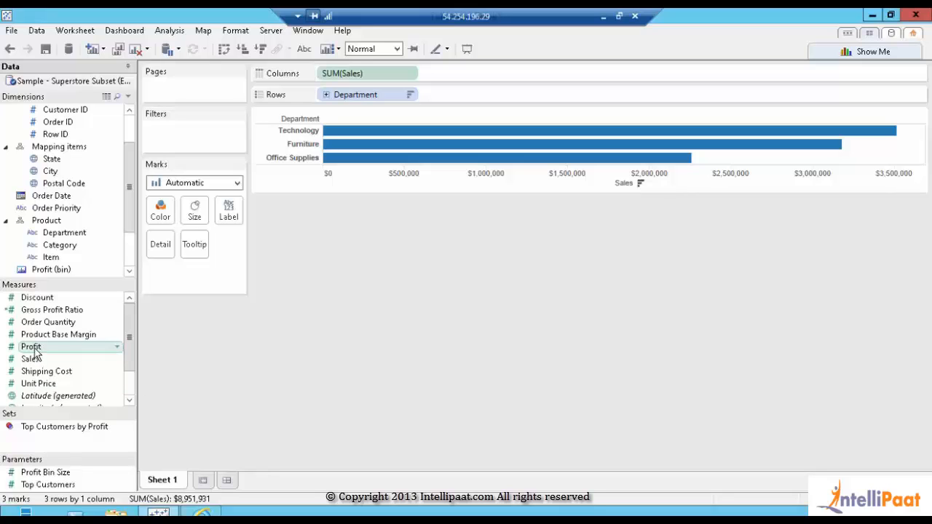
# Colour the department bars by Profit
pyautogui.moveTo(34, 352); pyautogui.dragTo(165, 214)
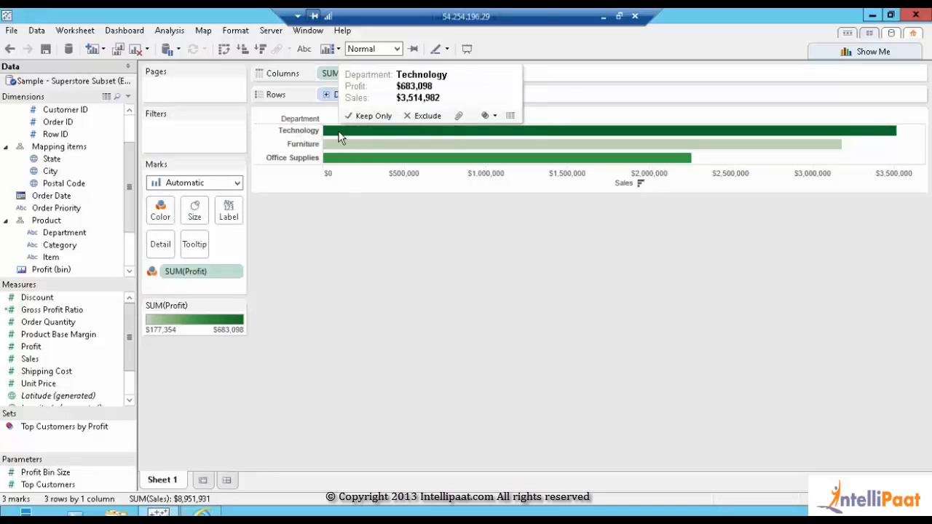
pyautogui.moveTo(659, 138)
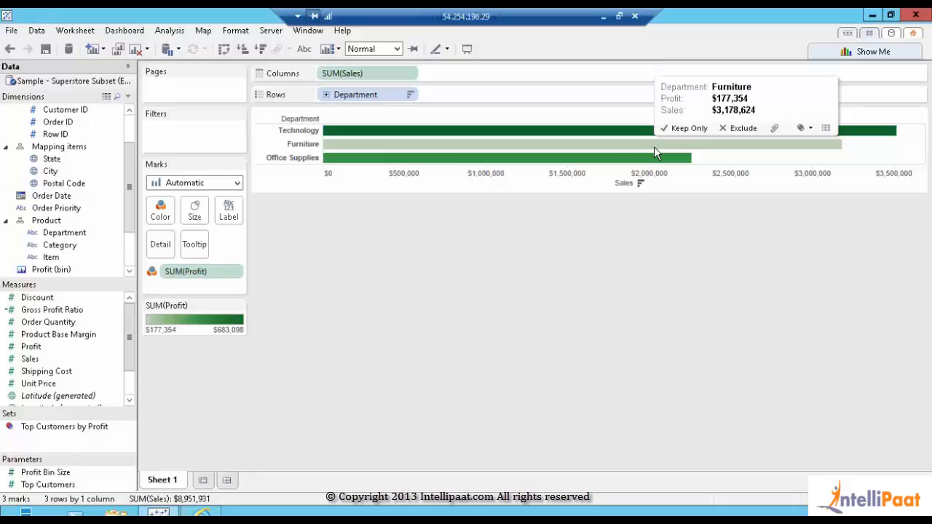
pyautogui.moveTo(602, 163)
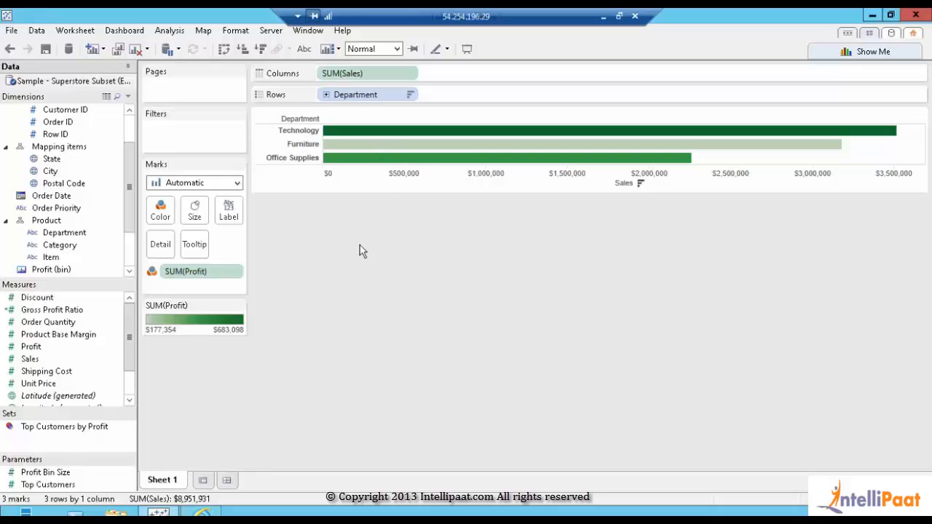
# Rename Sheet 1 to Department Sales and add a new blank worksheet
pyautogui.doubleClick(155, 486)
pyautogui.write('Depa')
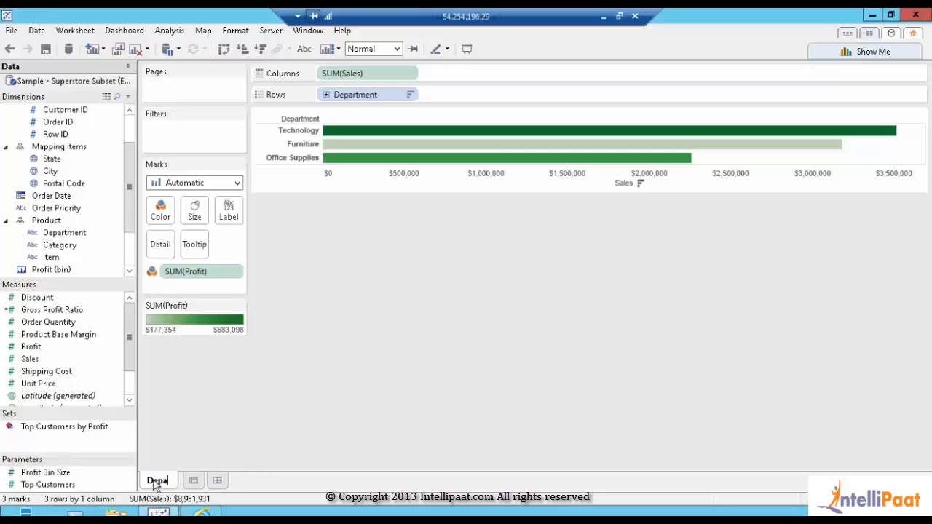
pyautogui.write('rtment')
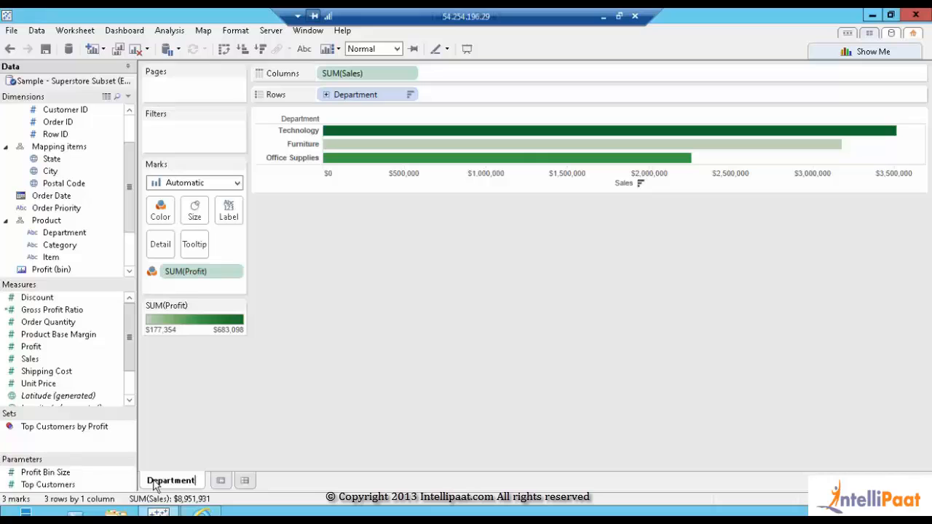
pyautogui.write(' Sales')
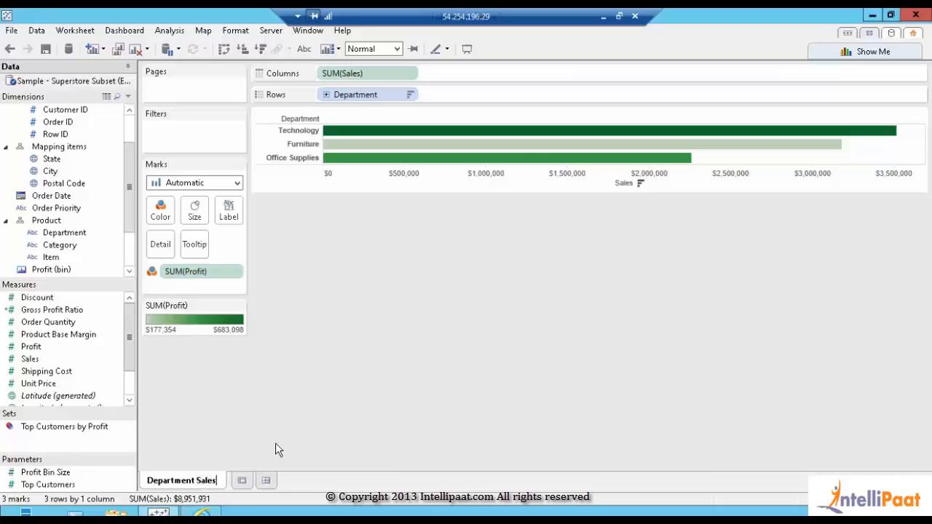
pyautogui.press('Return')
pyautogui.click(242, 481)
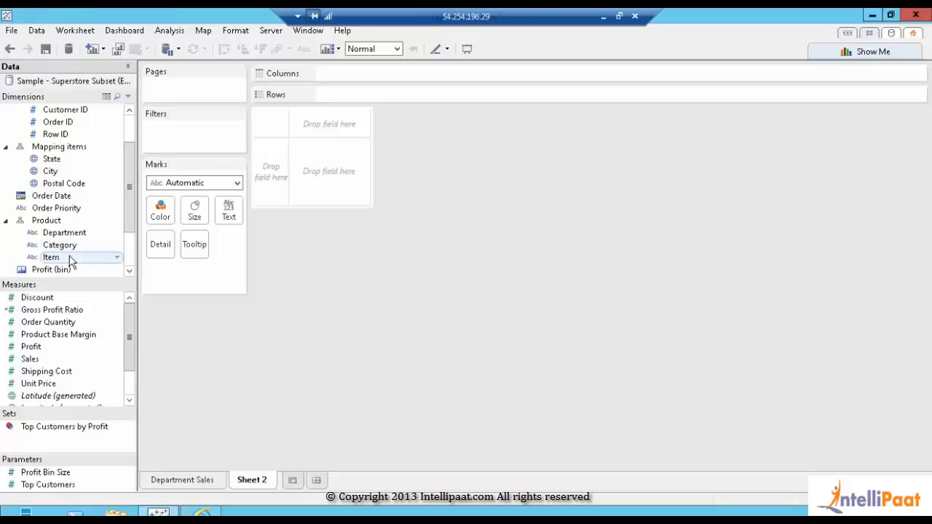
# Plot SUM(Sales) by Item sorted descending, with bars coloured by SUM(Profit)
pyautogui.moveTo(72, 261); pyautogui.dragTo(391, 104)
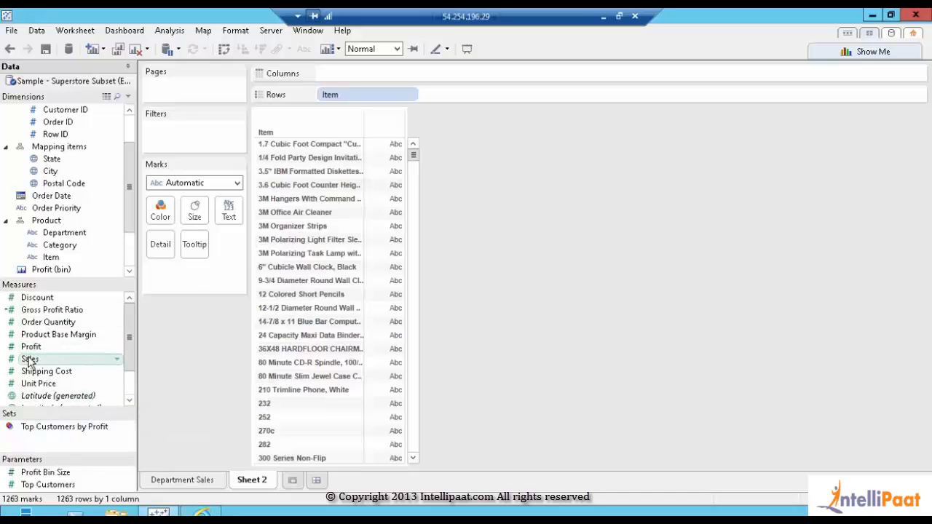
pyautogui.moveTo(29, 361); pyautogui.dragTo(409, 79)
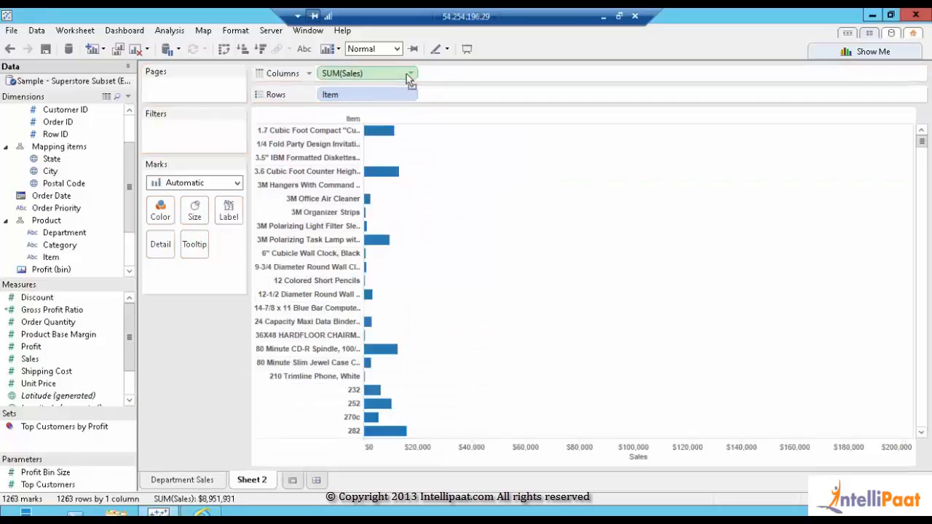
pyautogui.click(656, 457)
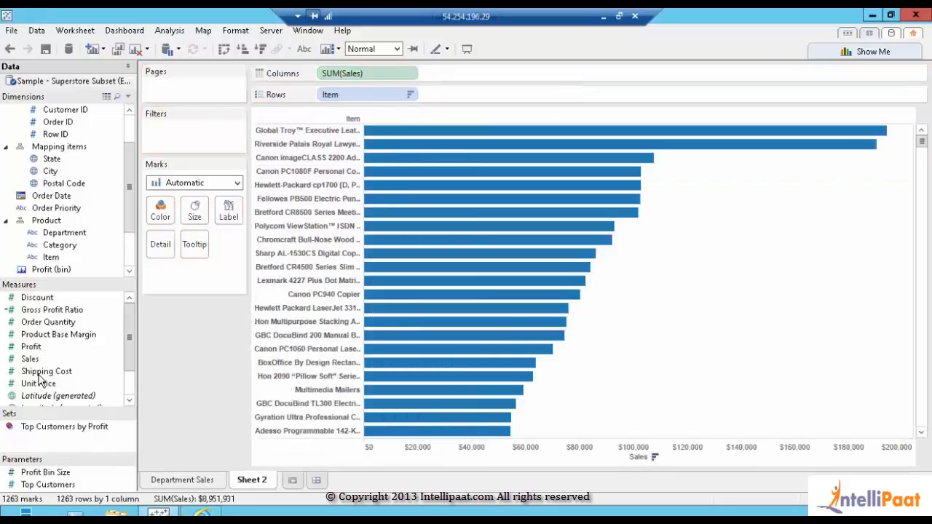
pyautogui.moveTo(32, 348); pyautogui.dragTo(166, 217)
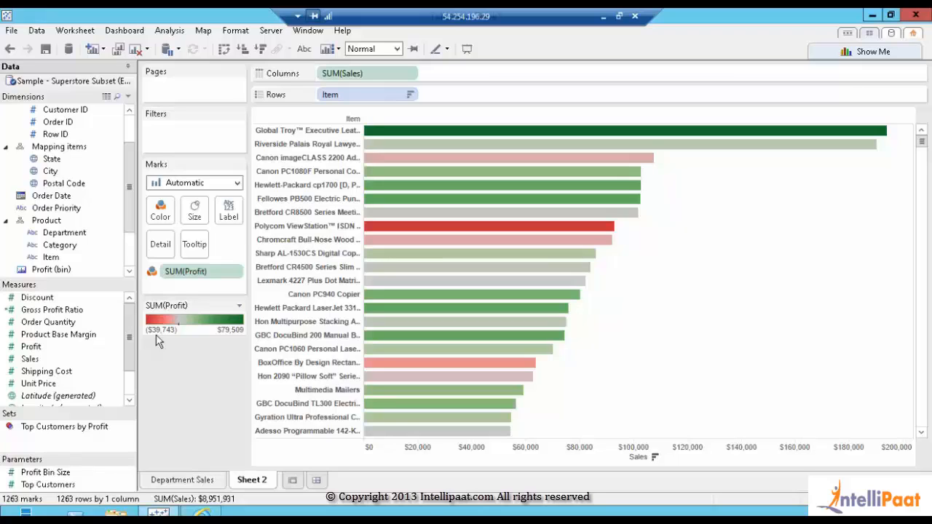
# Rename Sheet 2 to Item Sales
pyautogui.doubleClick(252, 482)
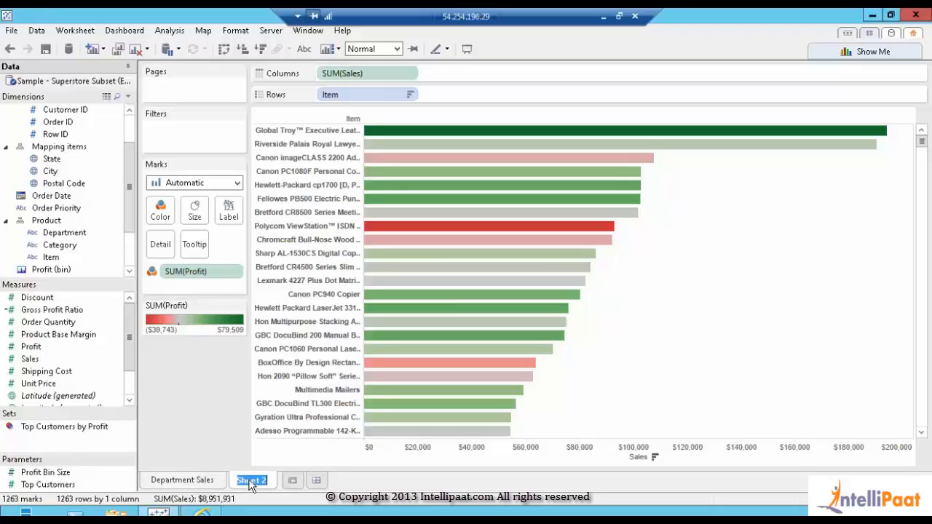
pyautogui.write('Item S')
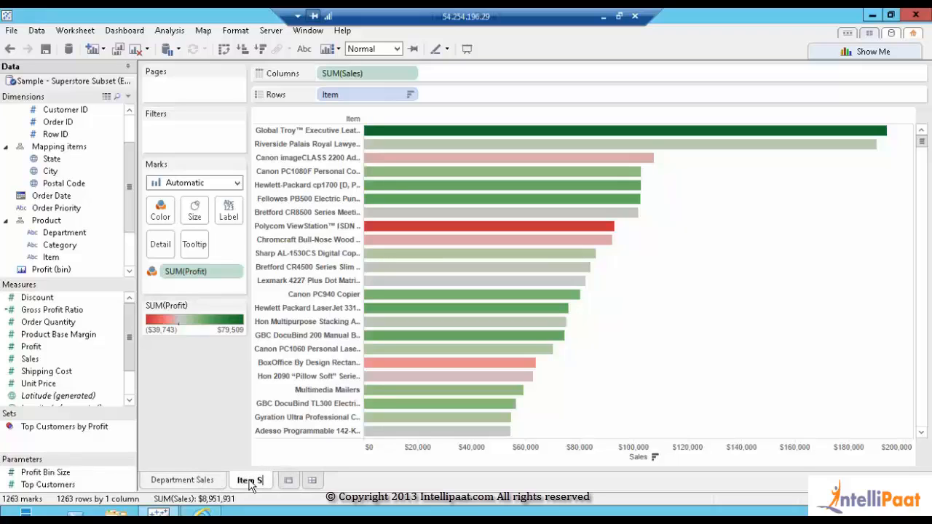
pyautogui.write('ales')
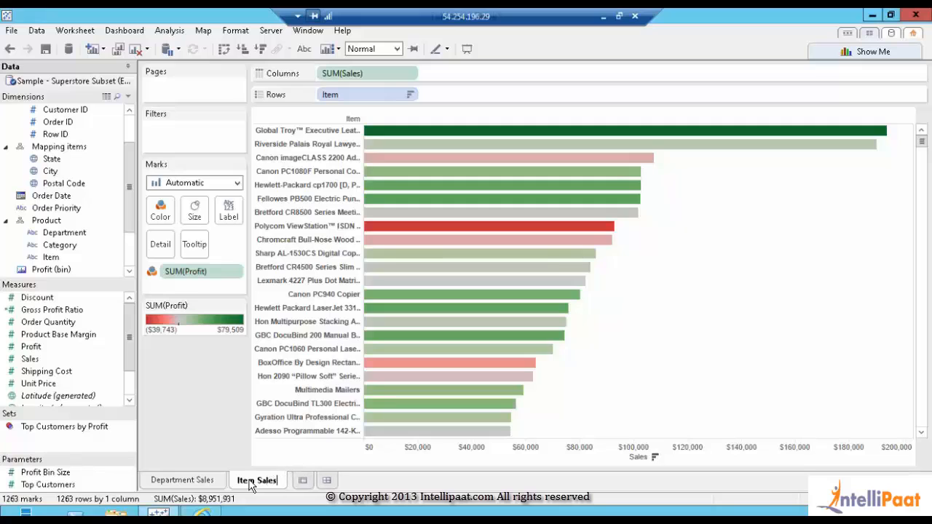
pyautogui.press('Return')
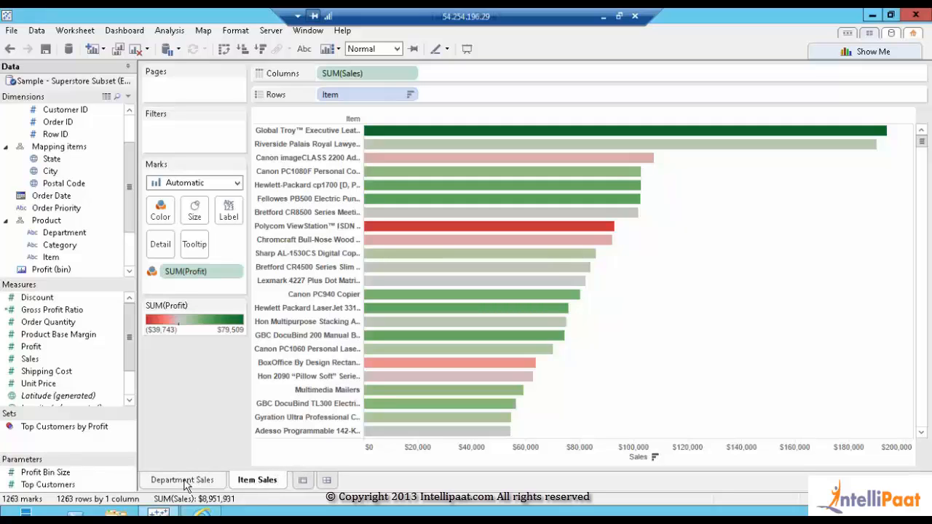
# Review both sheets, then create Dashboard 1 with the Department Sales chart placed on it
pyautogui.click(185, 482)
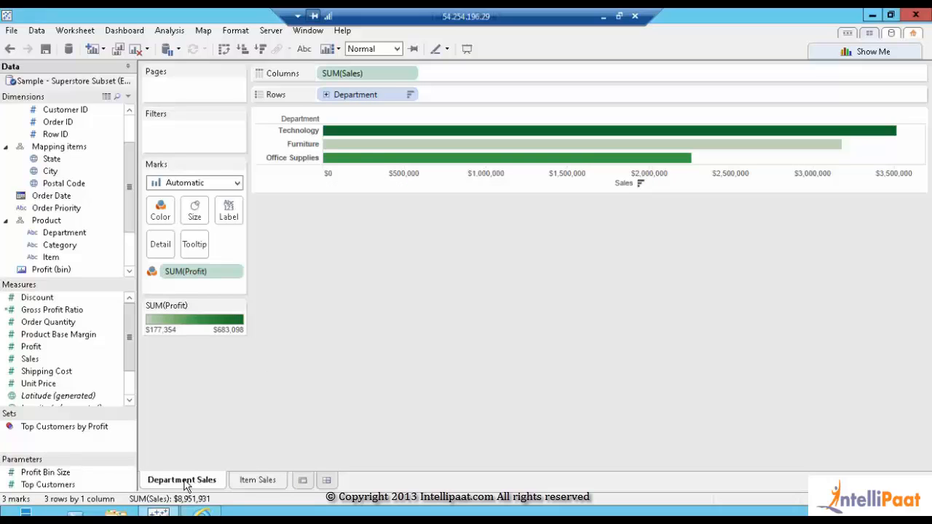
pyautogui.click(255, 482)
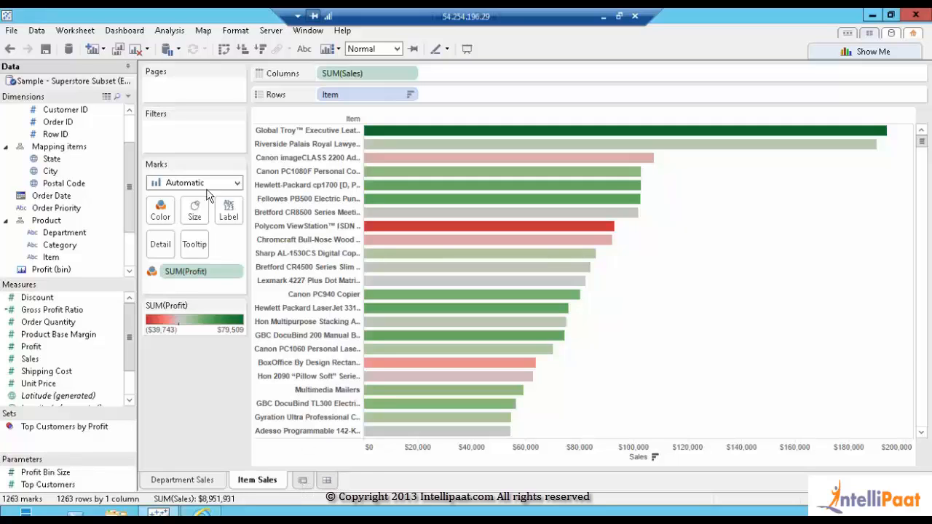
pyautogui.click(327, 481)
pyautogui.moveTo(51, 83); pyautogui.dragTo(253, 153)
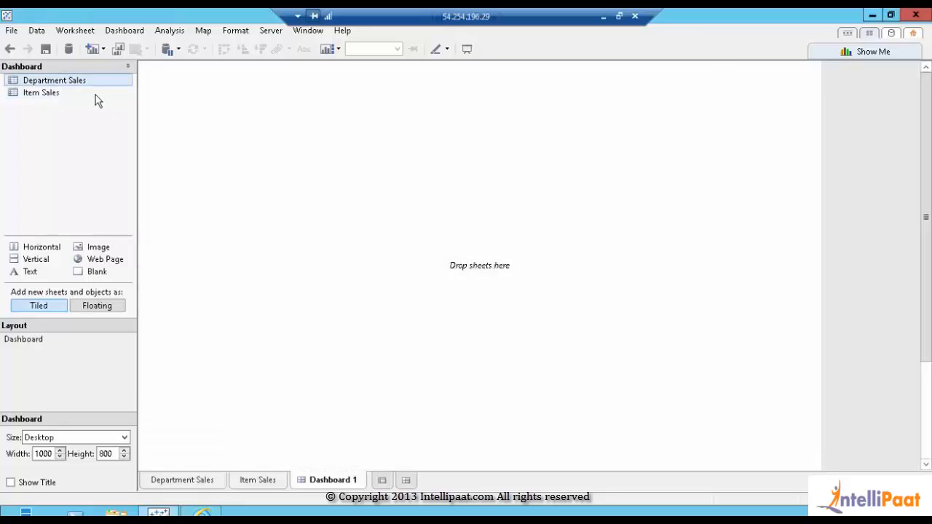
# Place Item Sales below Department Sales and shorten the Department Sales area
pyautogui.moveTo(45, 93); pyautogui.dragTo(427, 385)
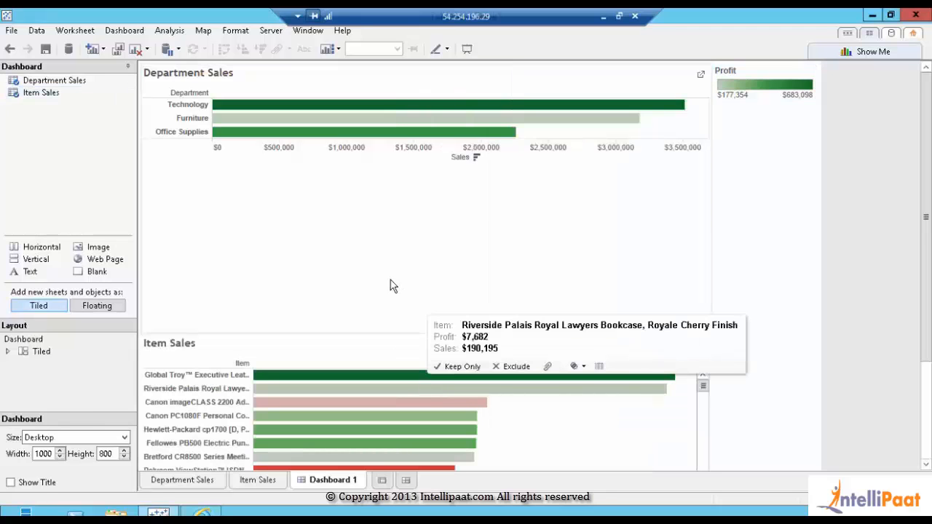
pyautogui.click(366, 321)
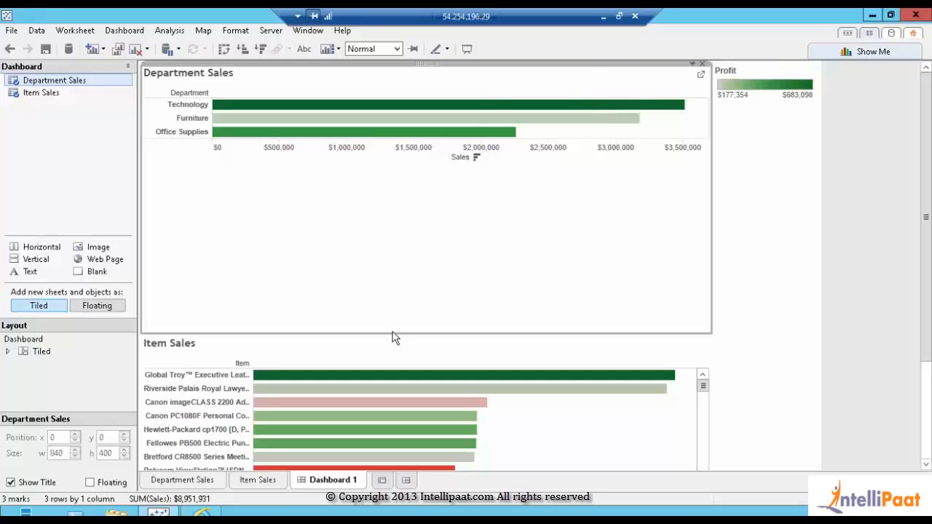
pyautogui.moveTo(391, 331); pyautogui.dragTo(388, 196)
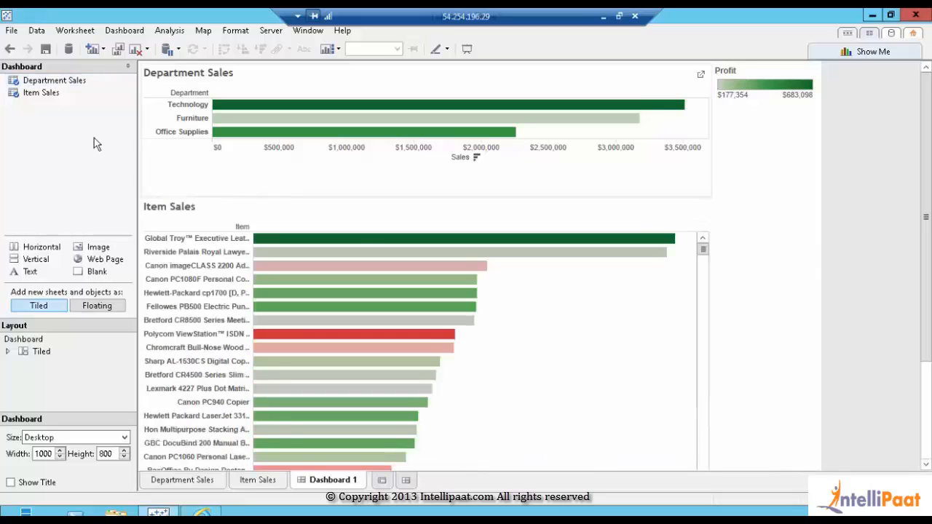
pyautogui.click(30, 343)
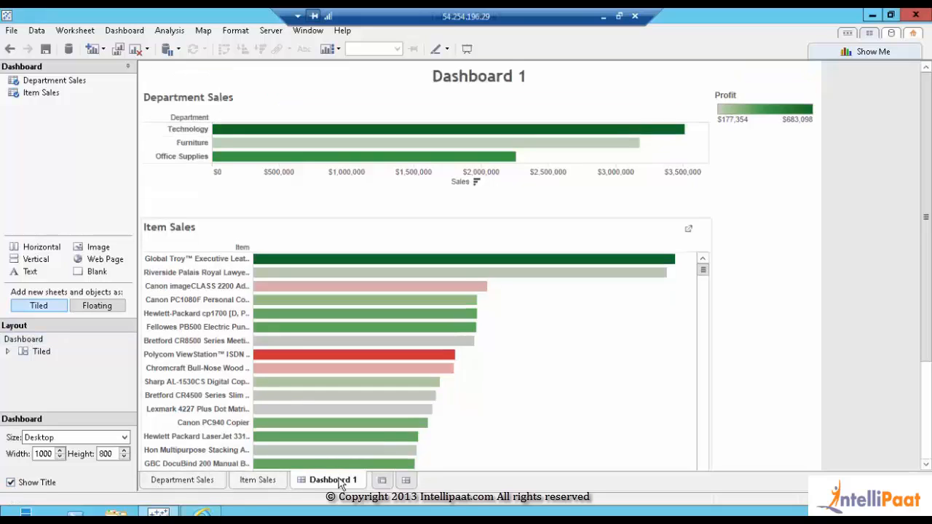
# Rename the Dashboard 1 tab to Sales Dashboard
pyautogui.doubleClick(337, 482)
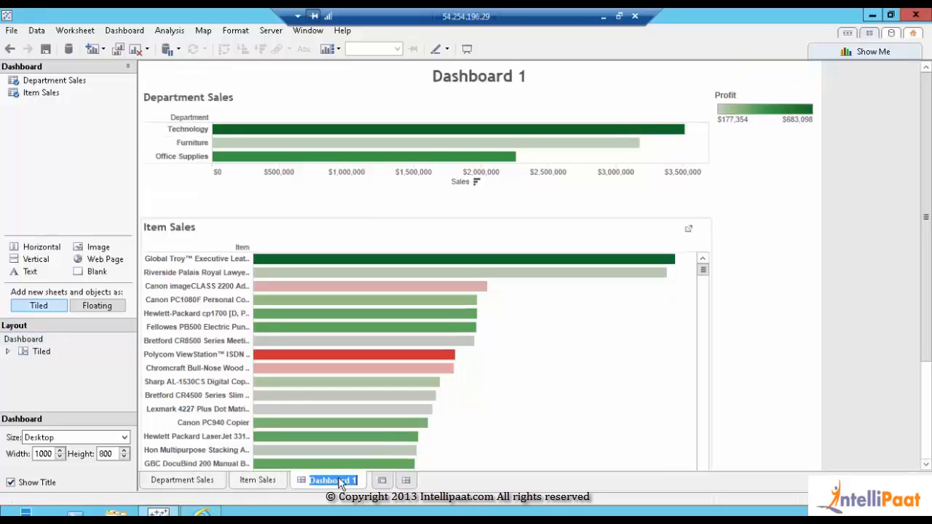
pyautogui.write('Sales')
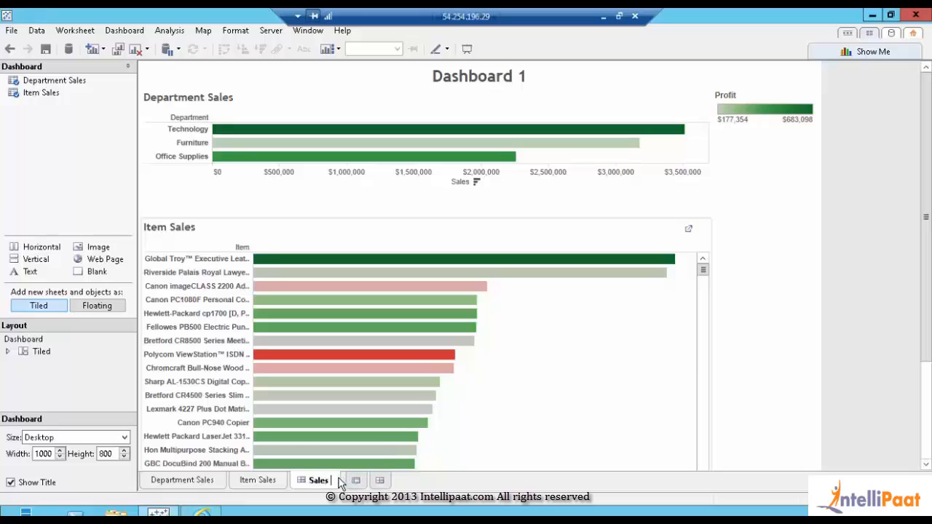
pyautogui.write(' Dashbo')
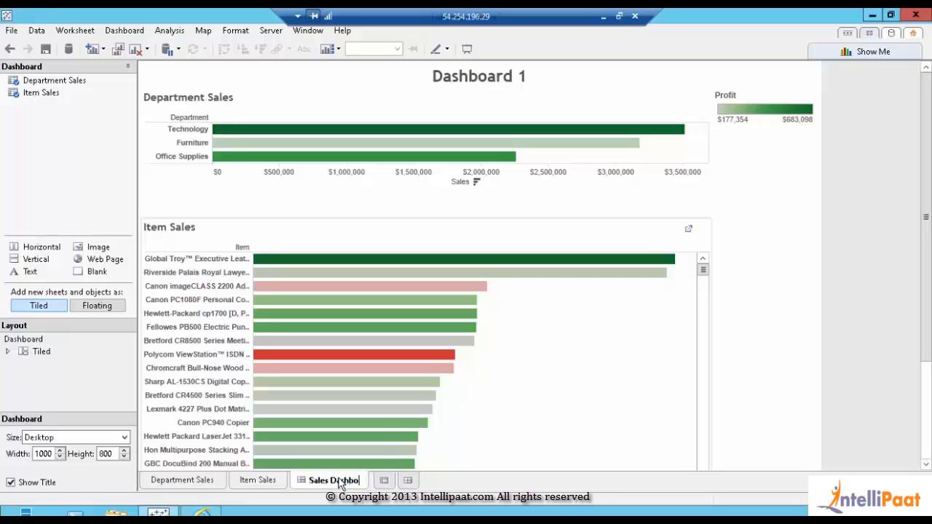
pyautogui.write('ard')
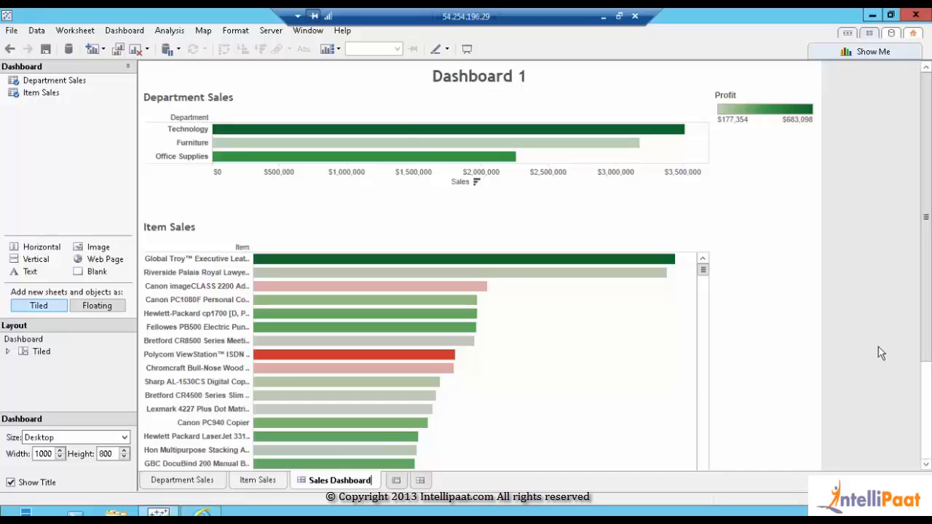
# Confirm the Sales Dashboard name and give its title a solid border and light grey shading
pyautogui.click(365, 82)
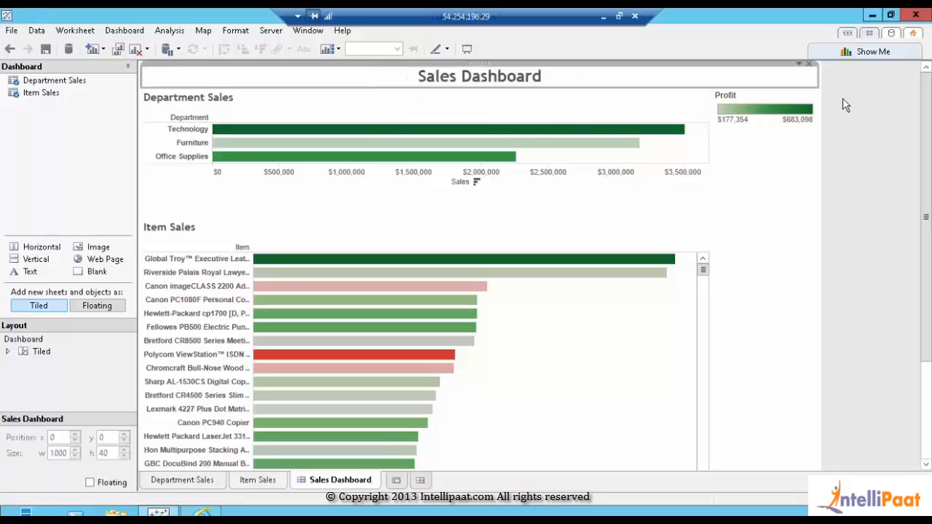
pyautogui.click(799, 65)
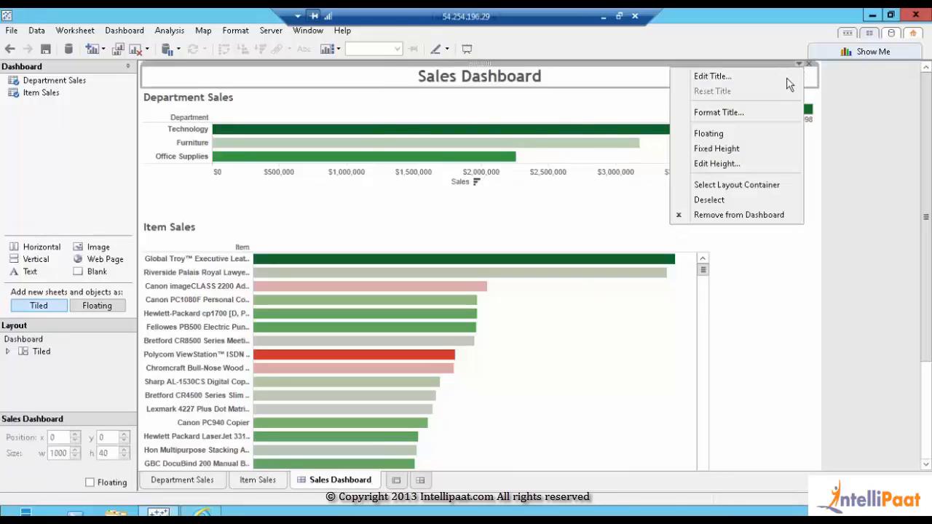
pyautogui.click(765, 116)
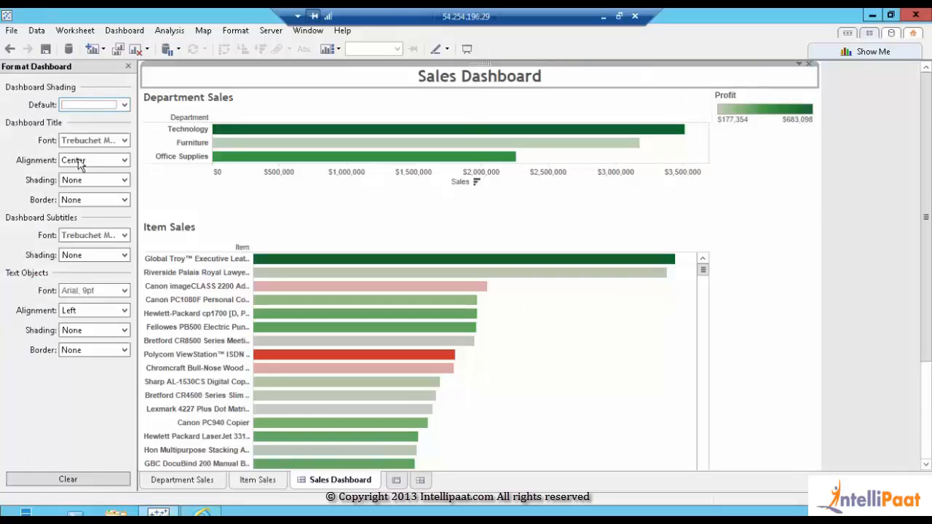
pyautogui.click(86, 201)
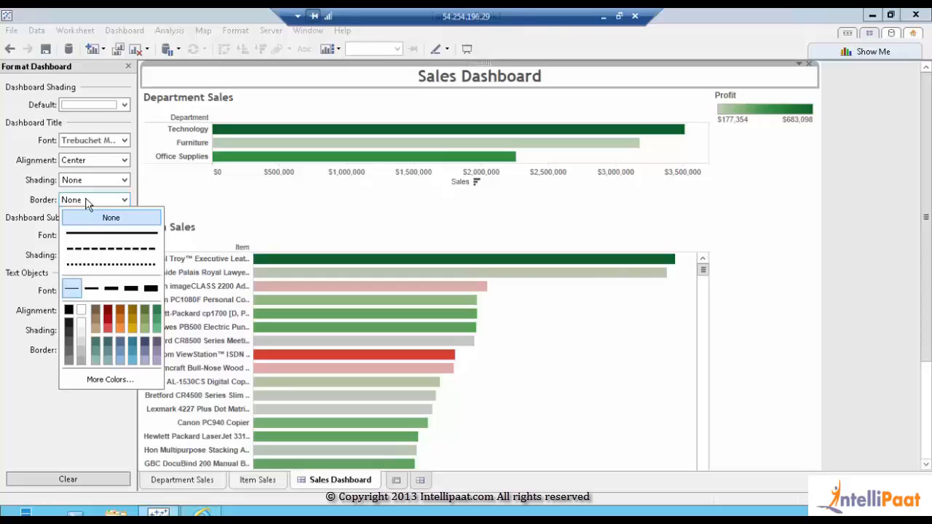
pyautogui.click(85, 233)
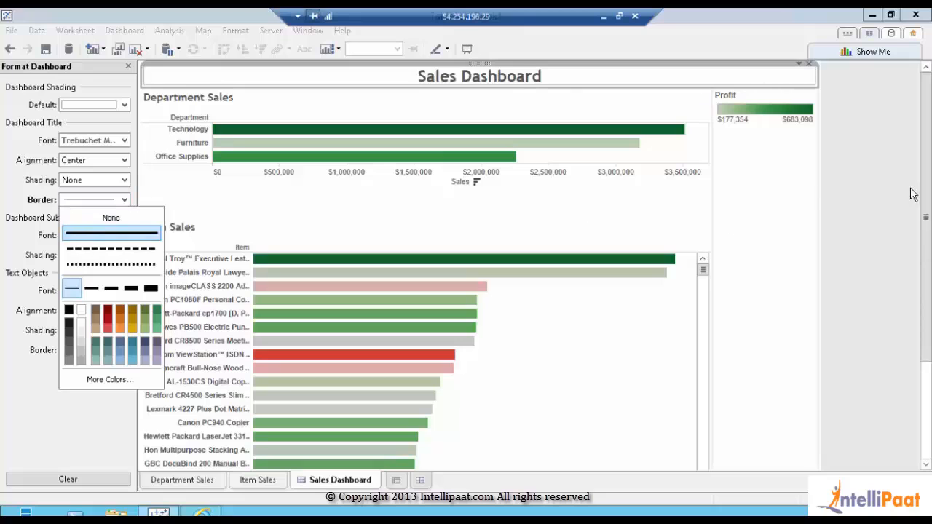
pyautogui.click(10, 290)
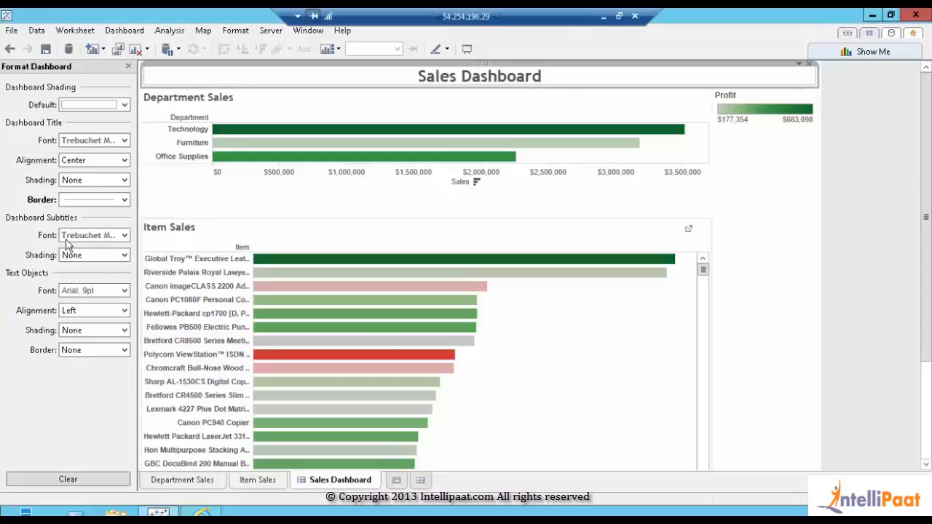
pyautogui.click(97, 194)
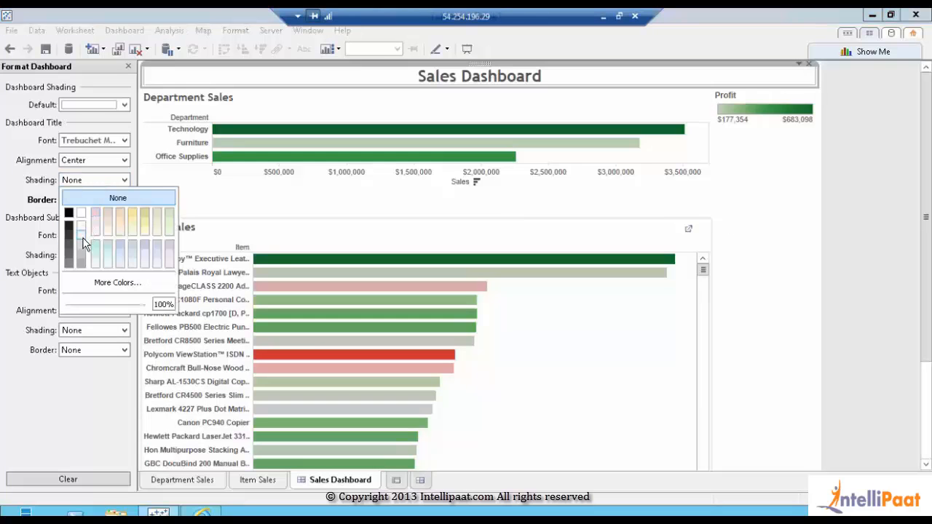
pyautogui.click(83, 241)
pyautogui.click(191, 216)
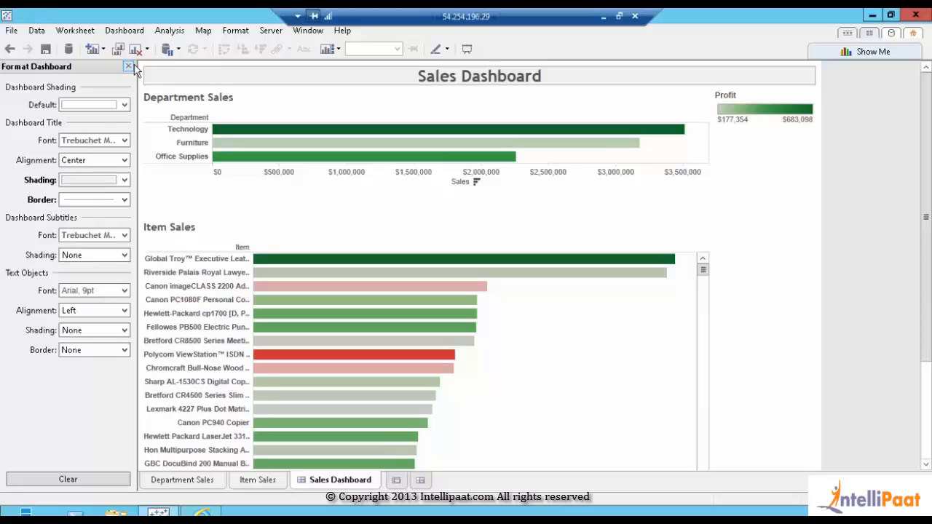
pyautogui.click(128, 66)
pyautogui.click(129, 67)
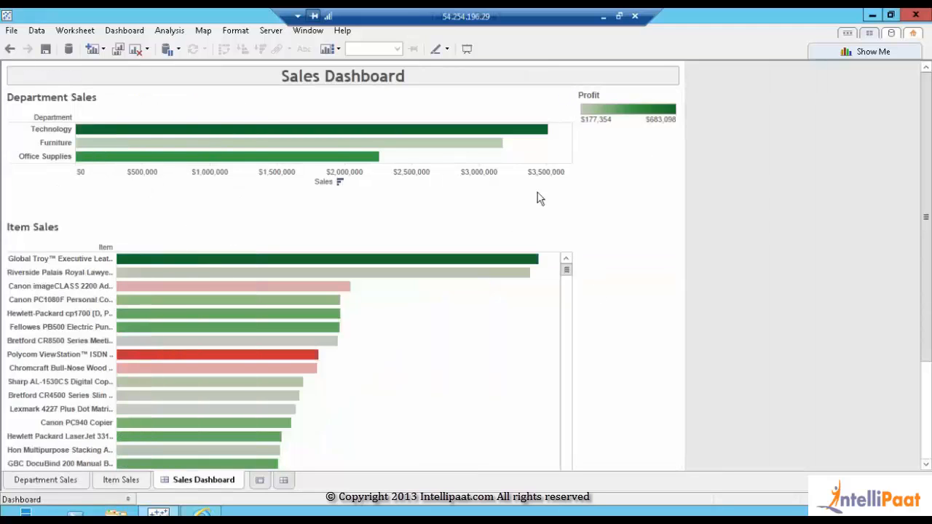
# Add the Item Sales chart's Profit colour legend via Analysis > Legends > Color Legend
pyautogui.click(610, 103)
pyautogui.click(618, 332)
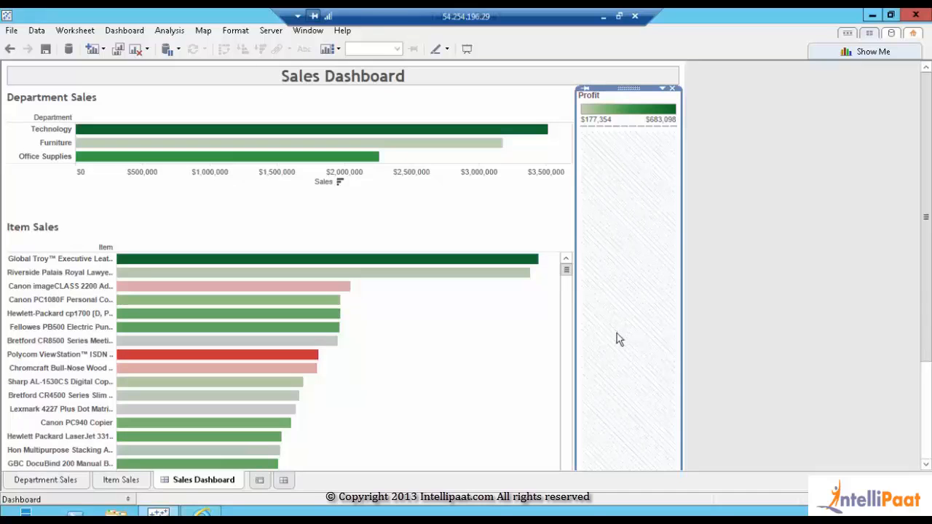
pyautogui.click(507, 364)
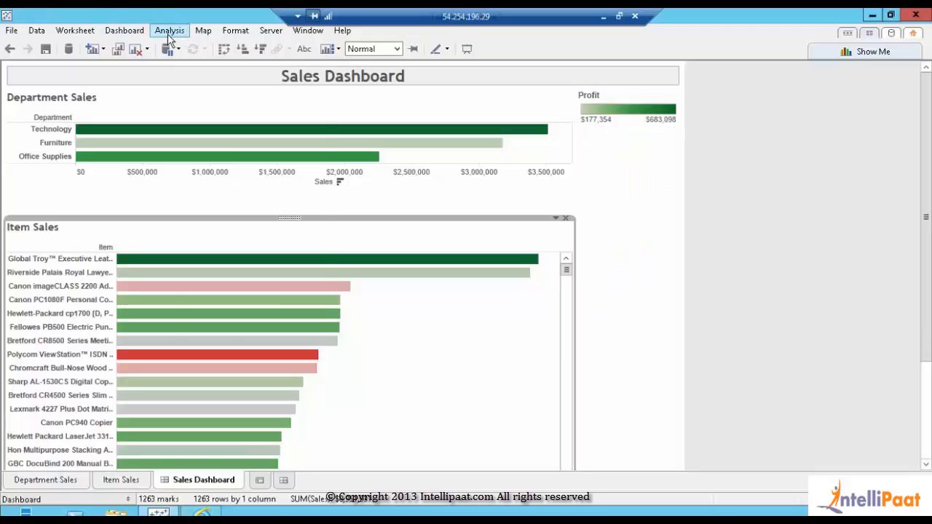
pyautogui.click(169, 32)
pyautogui.moveTo(184, 230)
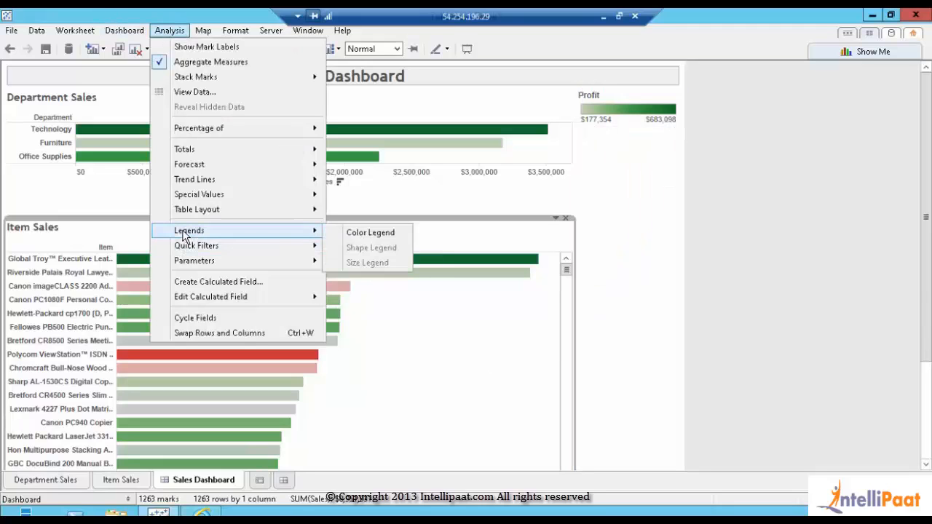
pyautogui.click(370, 233)
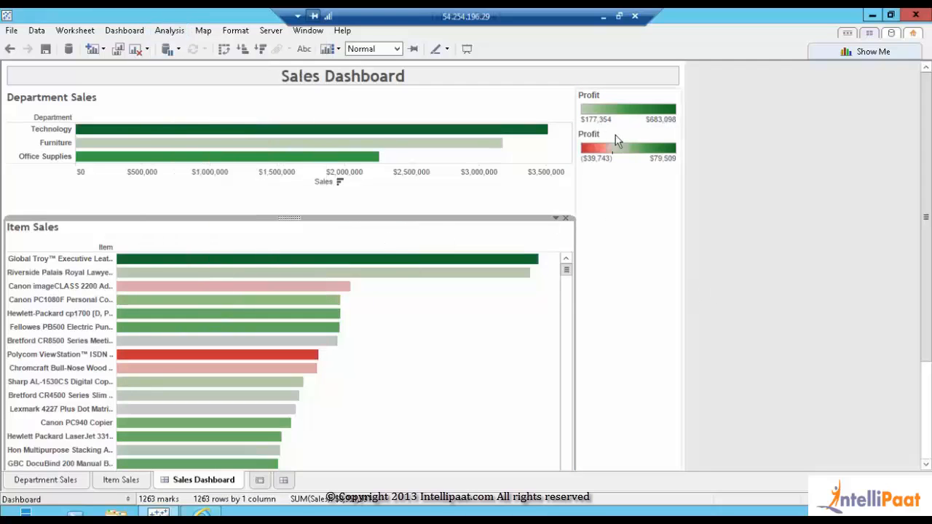
# Arrange the red-green Profit legend within the right-hand legend container
pyautogui.click(615, 138)
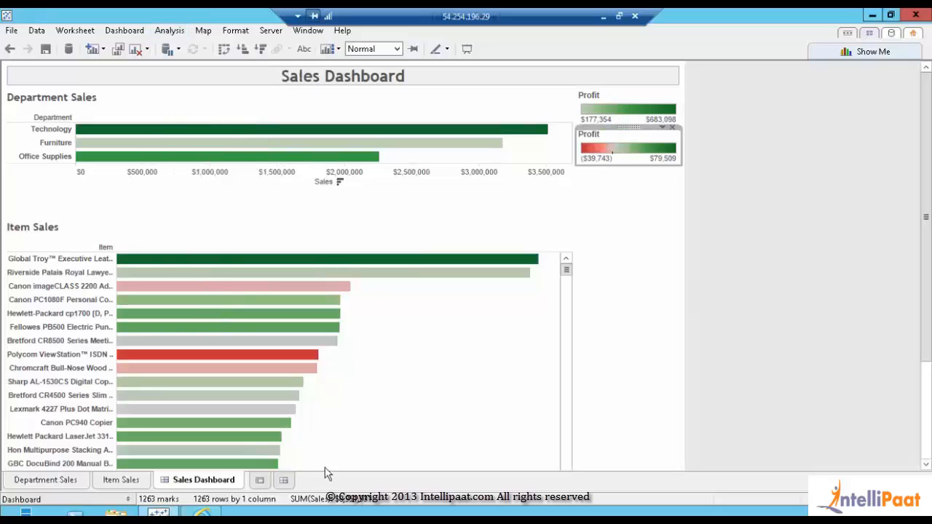
pyautogui.click(129, 499)
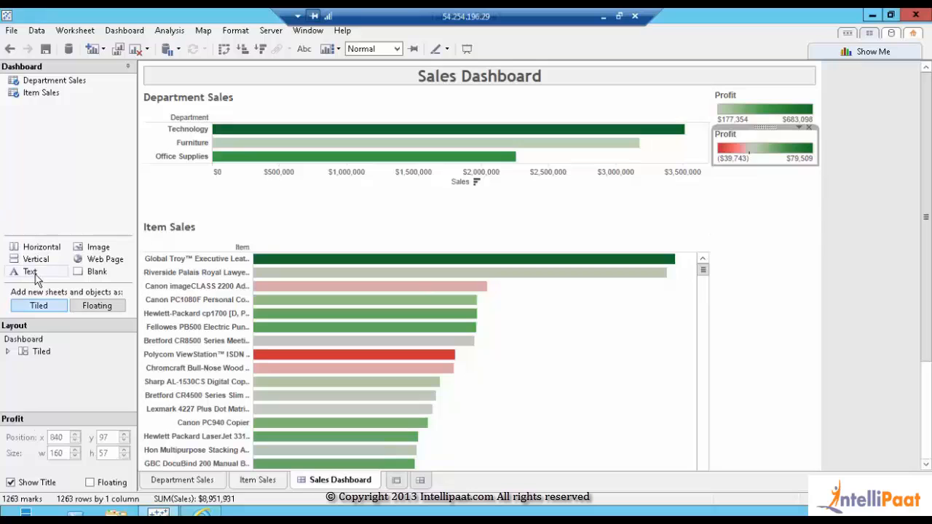
pyautogui.click(770, 150)
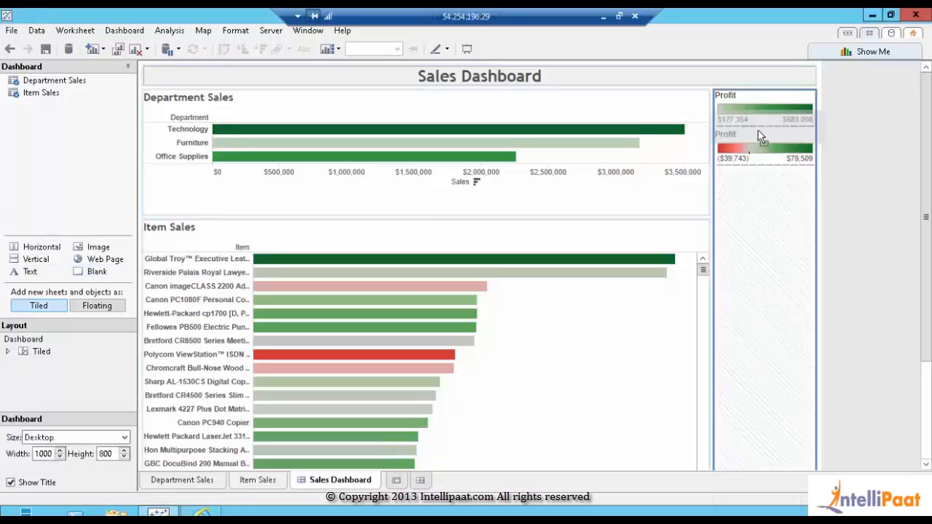
pyautogui.moveTo(757, 131); pyautogui.dragTo(758, 131)
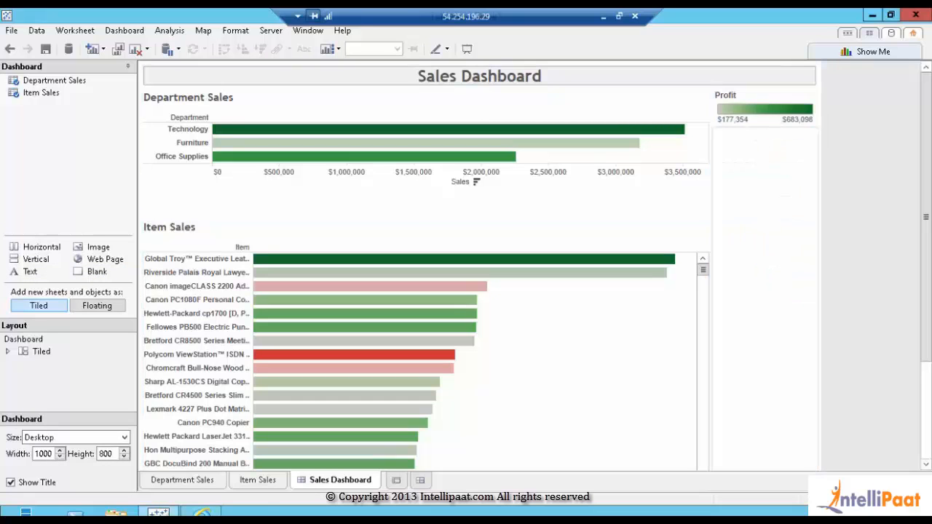
pyautogui.click(38, 340)
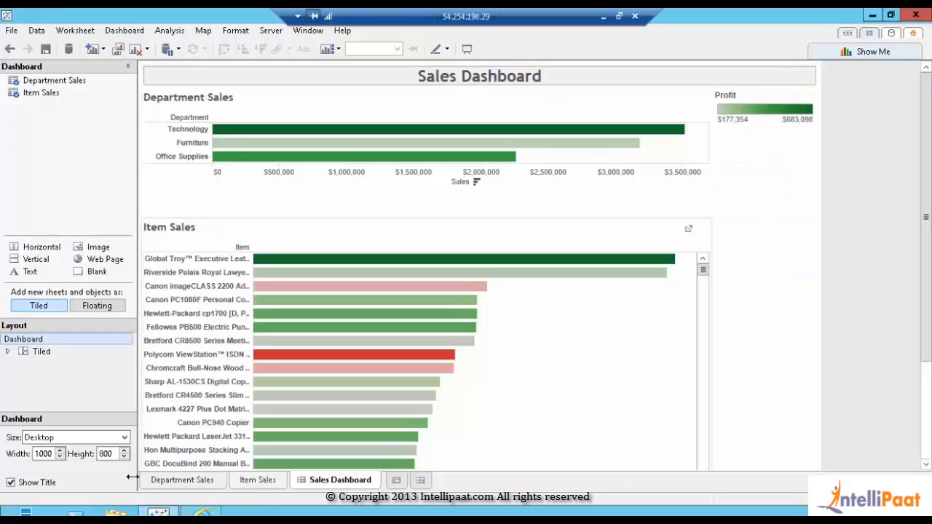
# Set the dashboard height to 600 and move the blank spacer above the second Profit legend
pyautogui.click(123, 456)
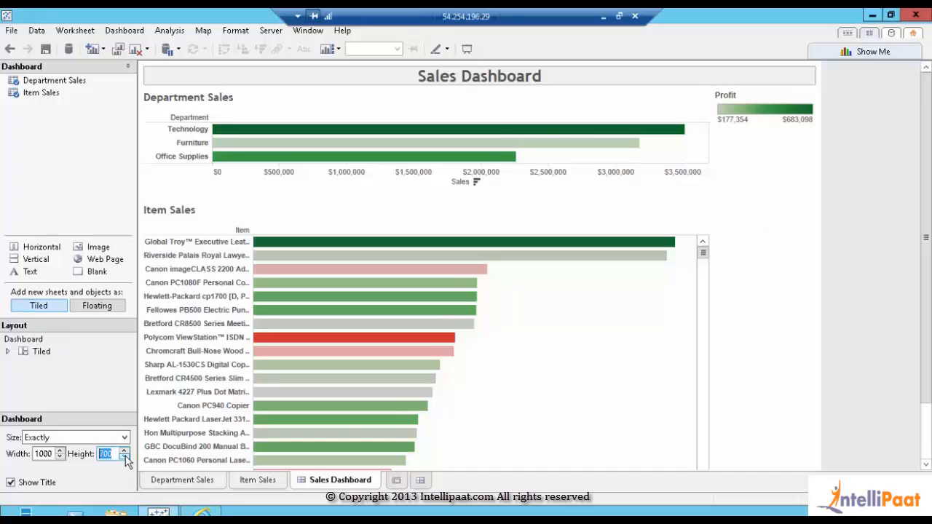
pyautogui.click(124, 458)
pyautogui.click(768, 426)
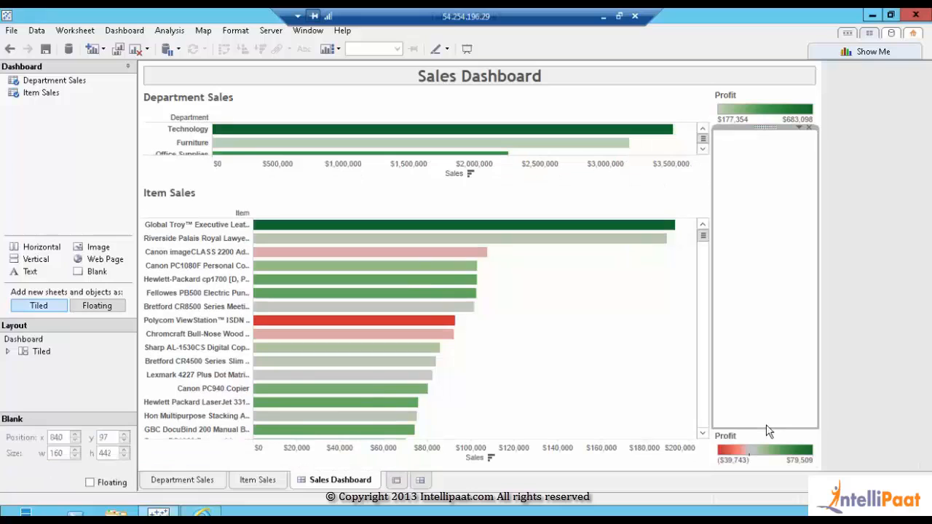
pyautogui.moveTo(753, 281); pyautogui.dragTo(744, 222)
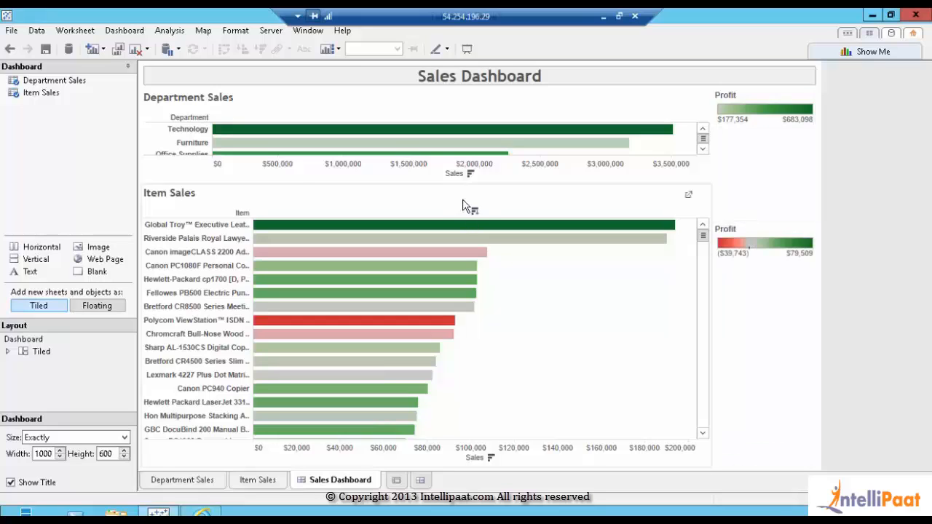
# Drag the chart divider down so Department Sales shows all three departments, then hide the Dashboard pane
pyautogui.moveTo(420, 185); pyautogui.dragTo(420, 227)
pyautogui.moveTo(426, 222); pyautogui.dragTo(426, 222)
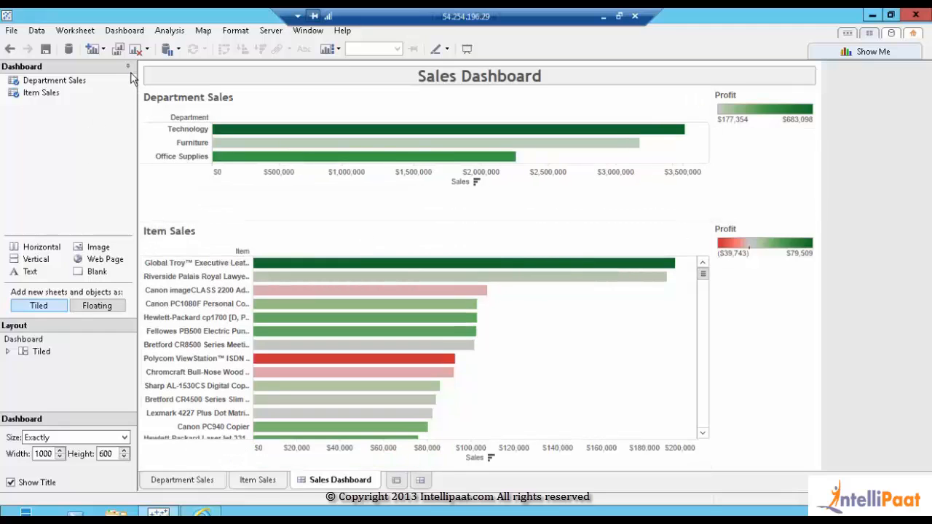
pyautogui.click(128, 67)
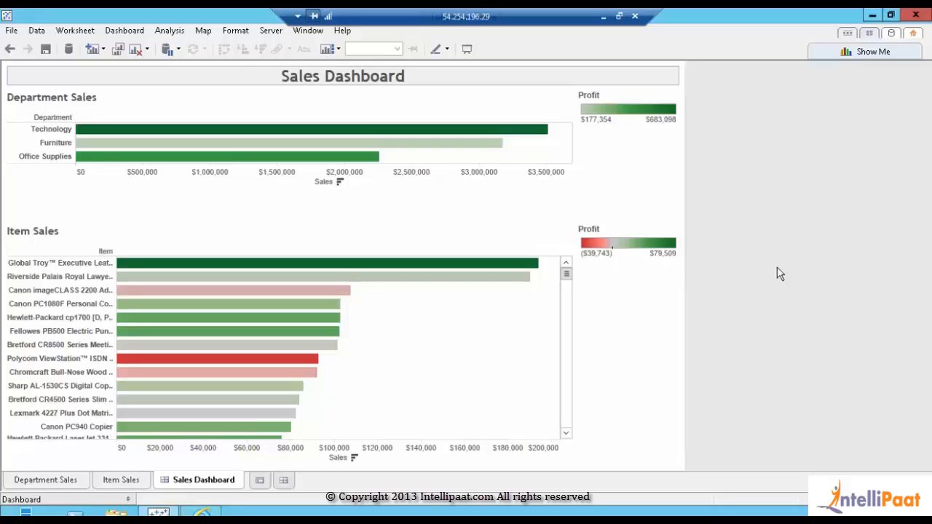
# Turn on Use as Filter for the Department Sales chart, then deselect it
pyautogui.click(447, 217)
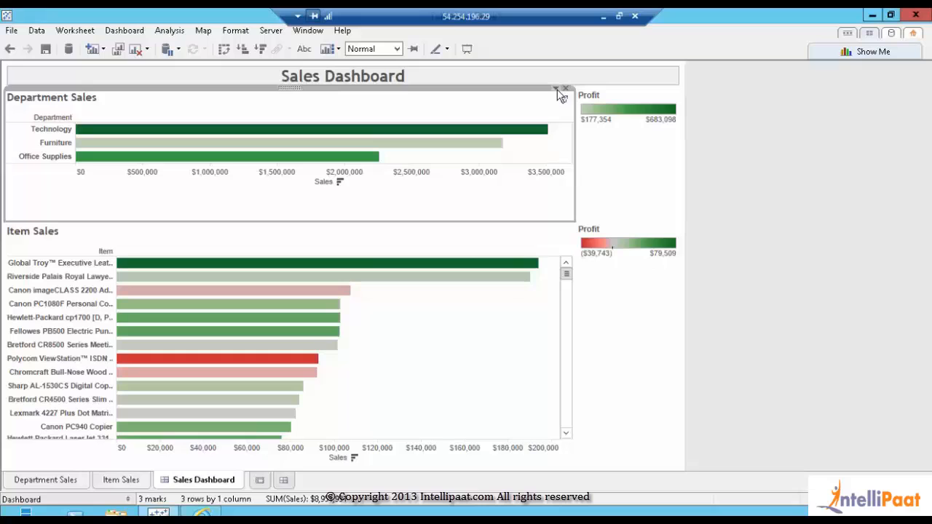
pyautogui.click(557, 89)
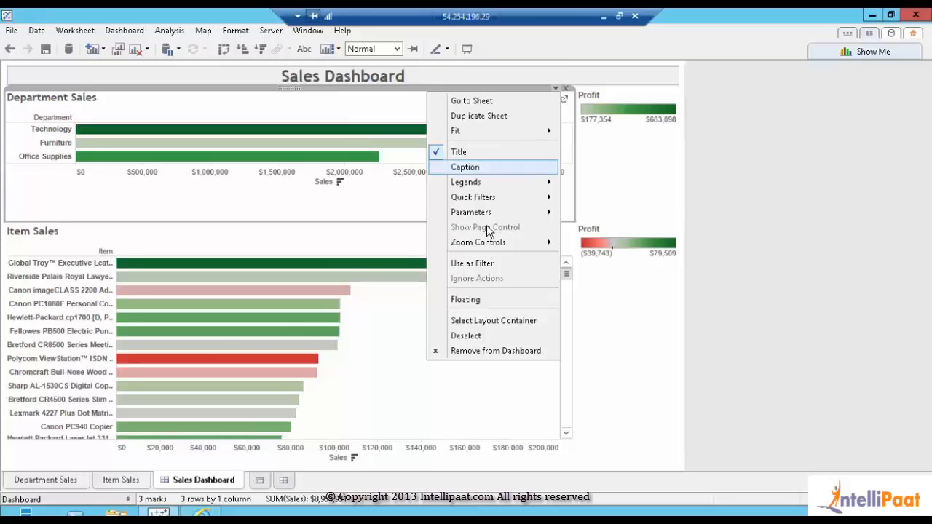
pyautogui.click(479, 266)
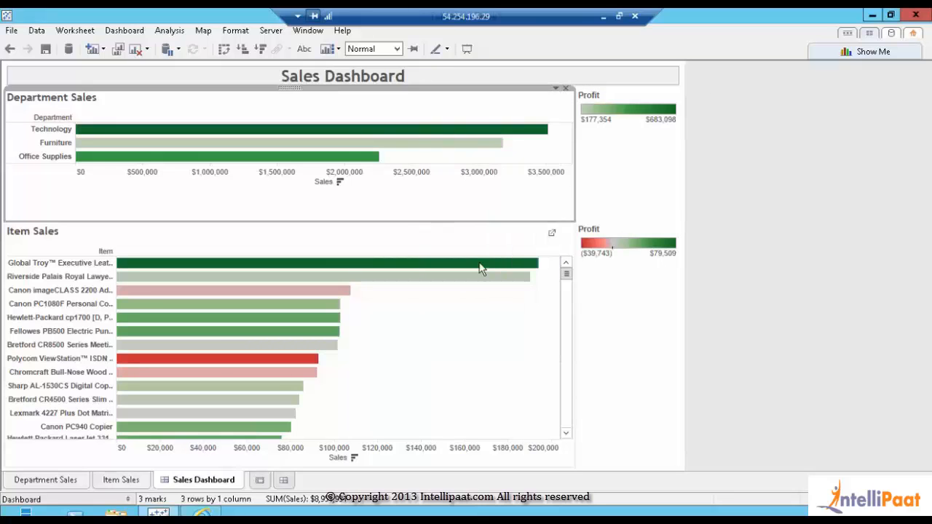
pyautogui.click(821, 194)
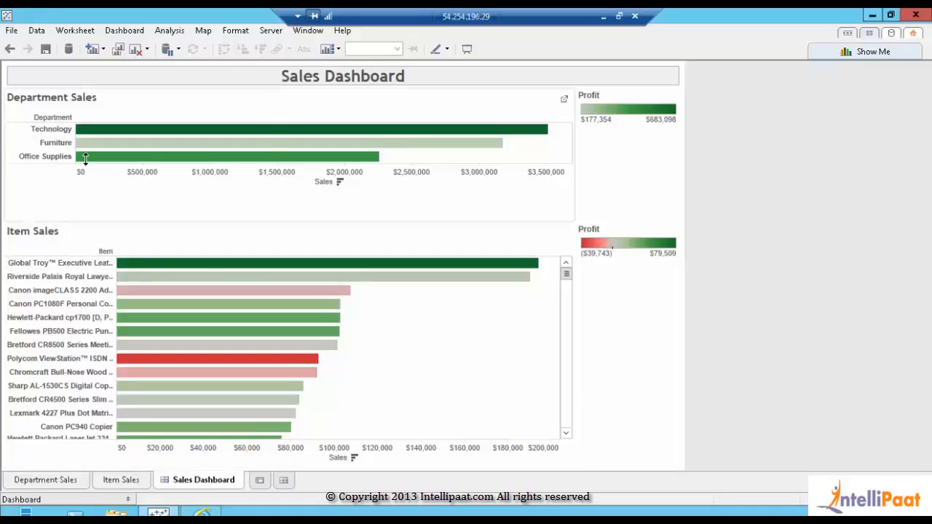
pyautogui.moveTo(84, 155)
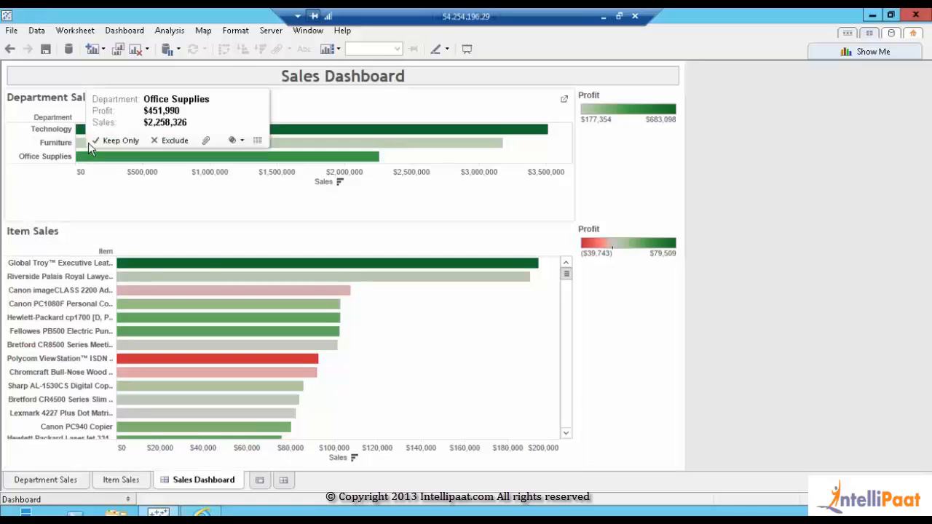
pyautogui.click(376, 136)
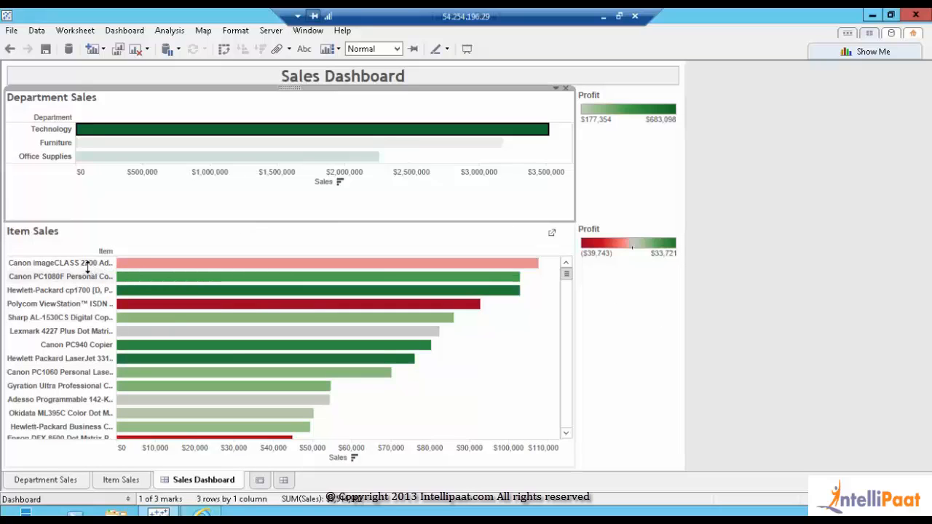
pyautogui.moveTo(567, 281); pyautogui.dragTo(567, 394)
pyautogui.moveTo(570, 362); pyautogui.dragTo(567, 271)
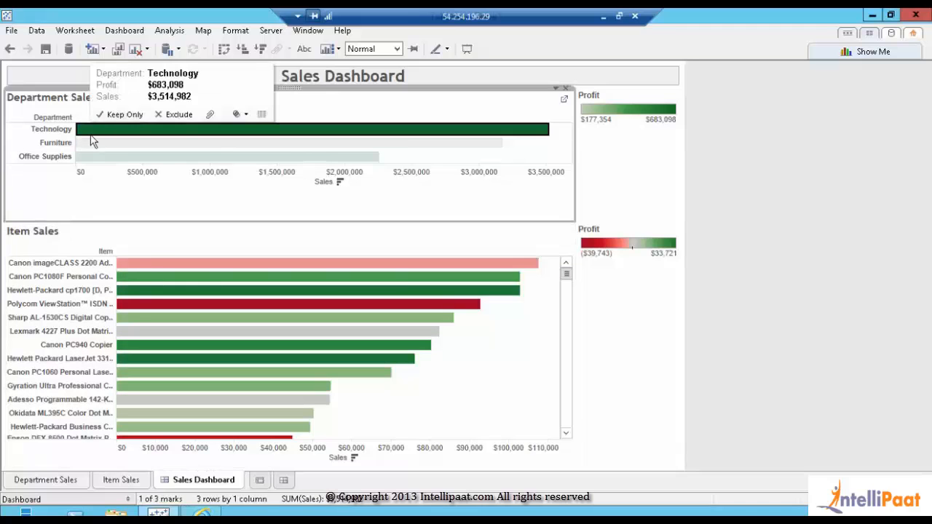
pyautogui.click(90, 135)
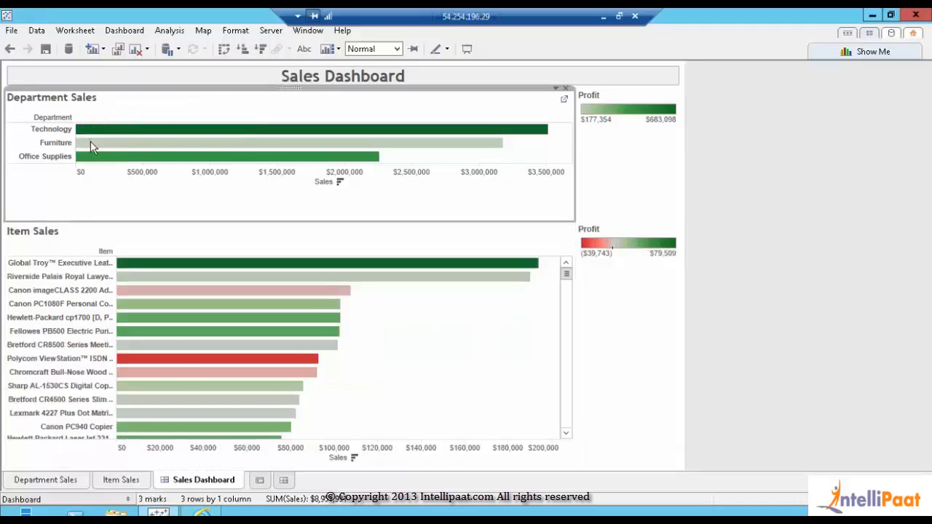
pyautogui.click(90, 145)
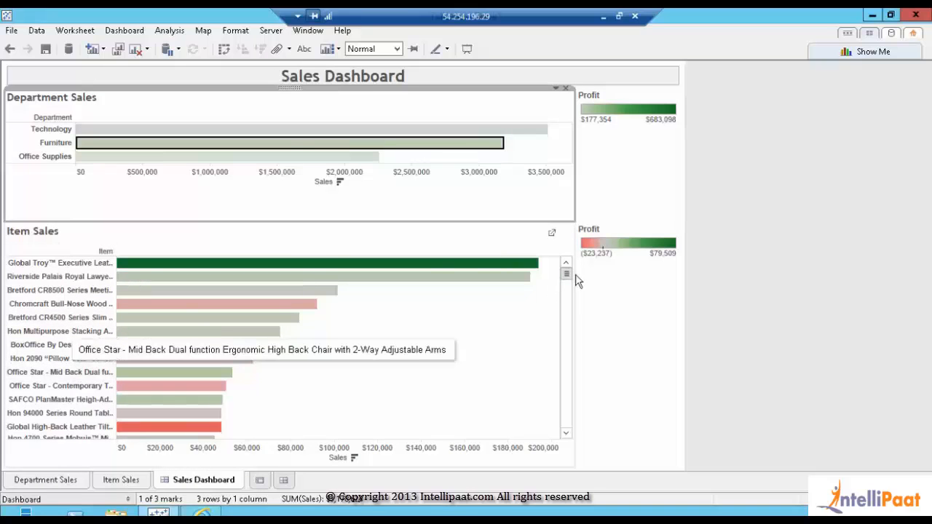
pyautogui.click(282, 146)
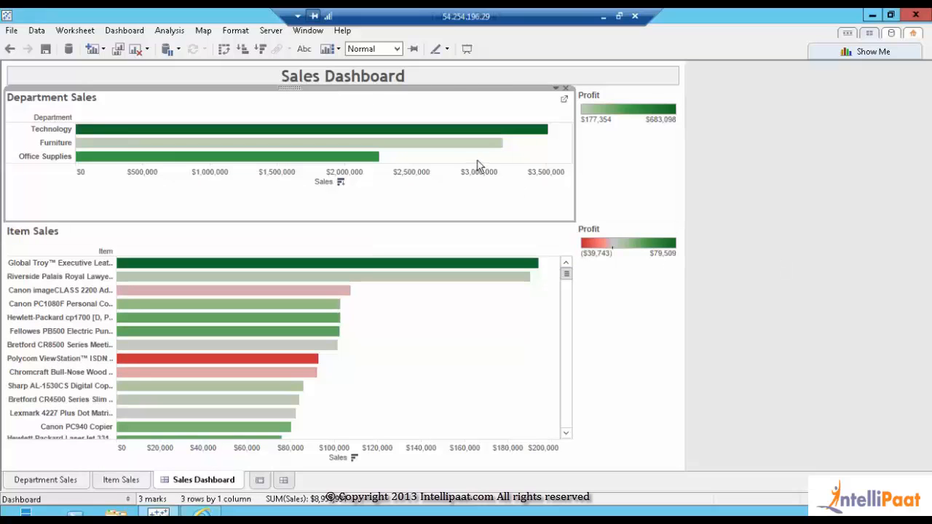
# Turn on mark labels for Department Sales and Item Sales, then go to the Department Sales worksheet
pyautogui.click(305, 50)
pyautogui.click(489, 360)
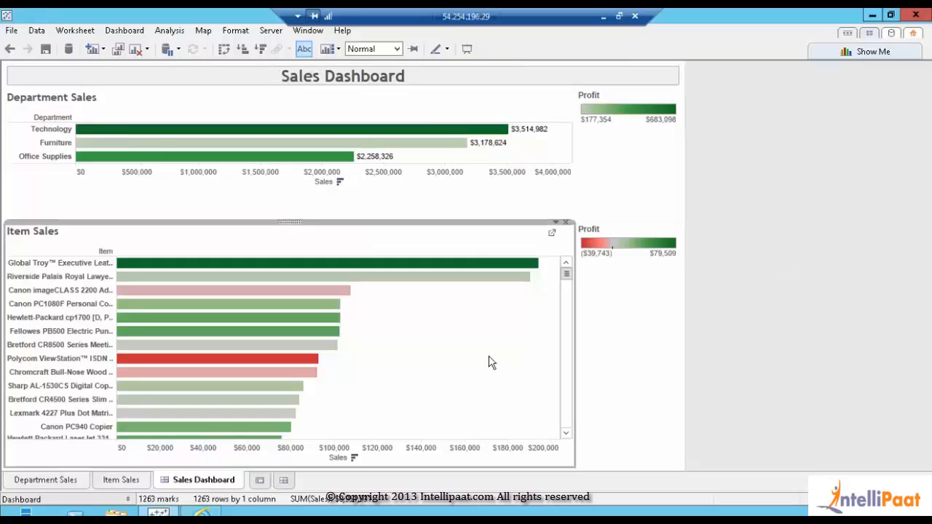
pyautogui.click(304, 49)
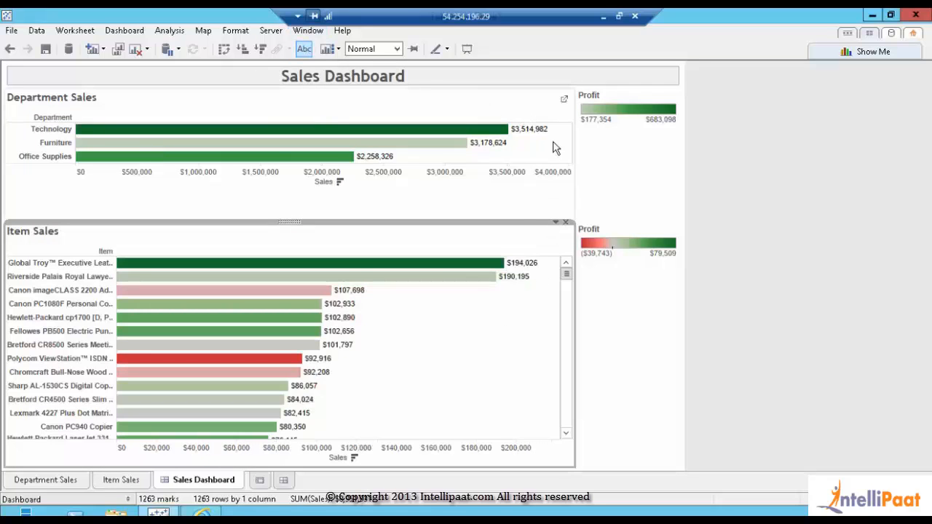
pyautogui.click(564, 98)
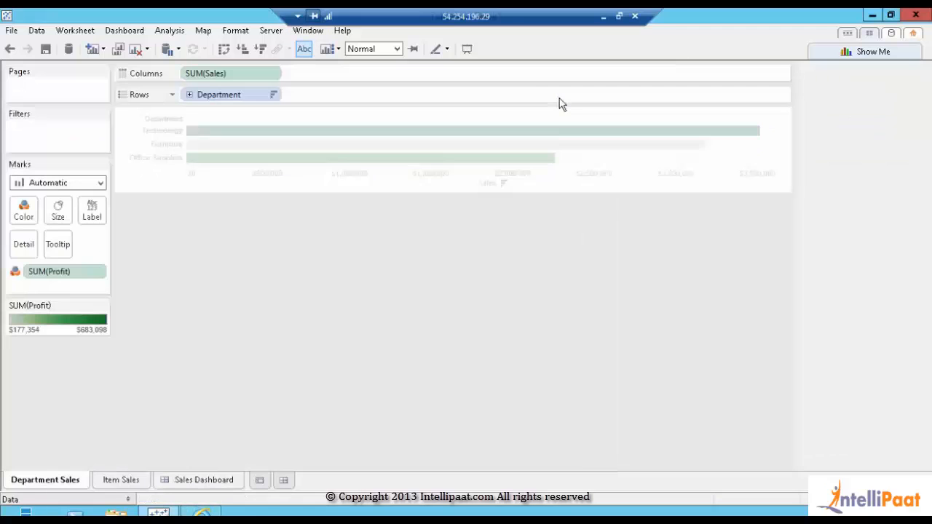
# Put SUM(Sales) on the Label card of Department Sales in place of the automatic mark labels
pyautogui.click(125, 499)
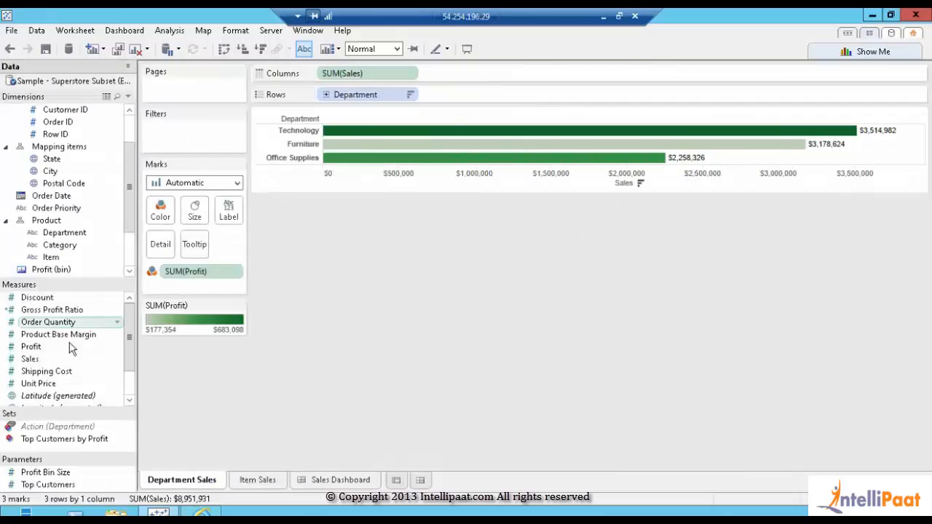
pyautogui.moveTo(30, 359); pyautogui.dragTo(228, 211)
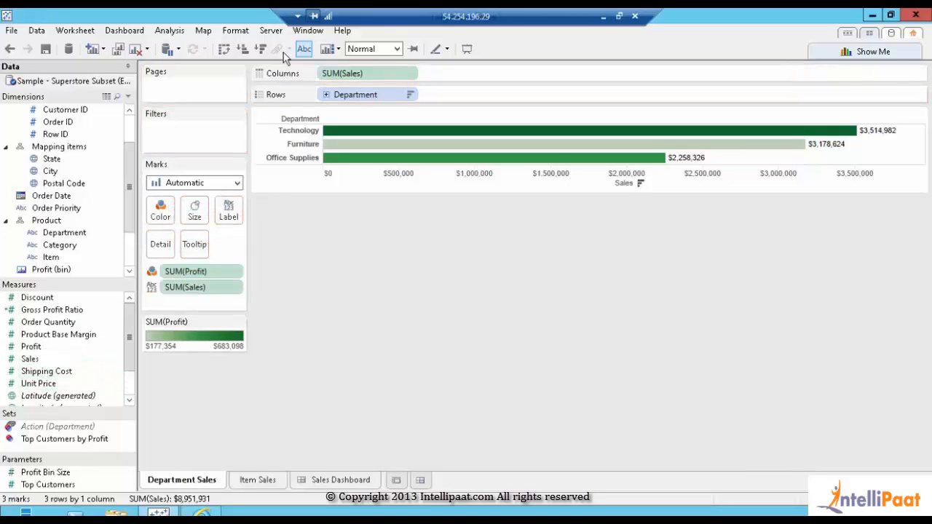
pyautogui.click(303, 50)
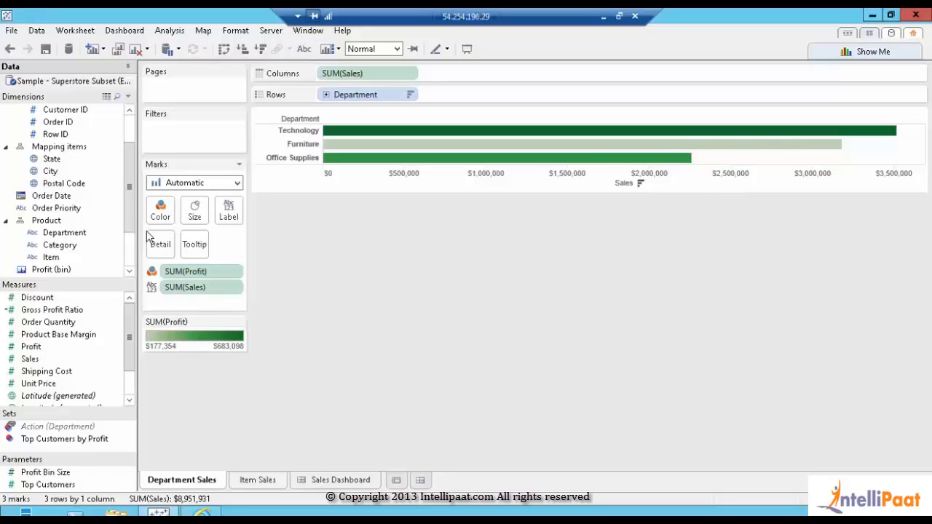
pyautogui.moveTo(169, 286); pyautogui.dragTo(491, 285)
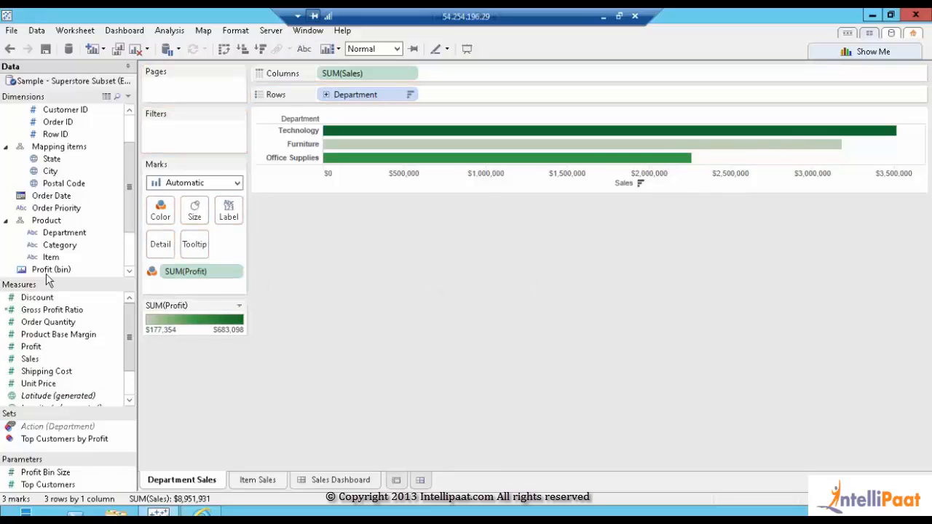
pyautogui.moveTo(30, 359); pyautogui.dragTo(232, 213)
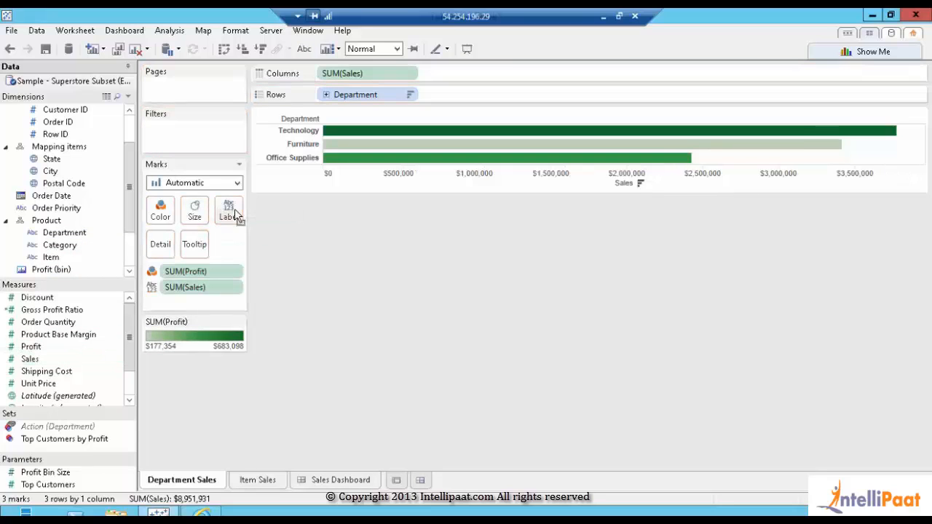
pyautogui.click(238, 289)
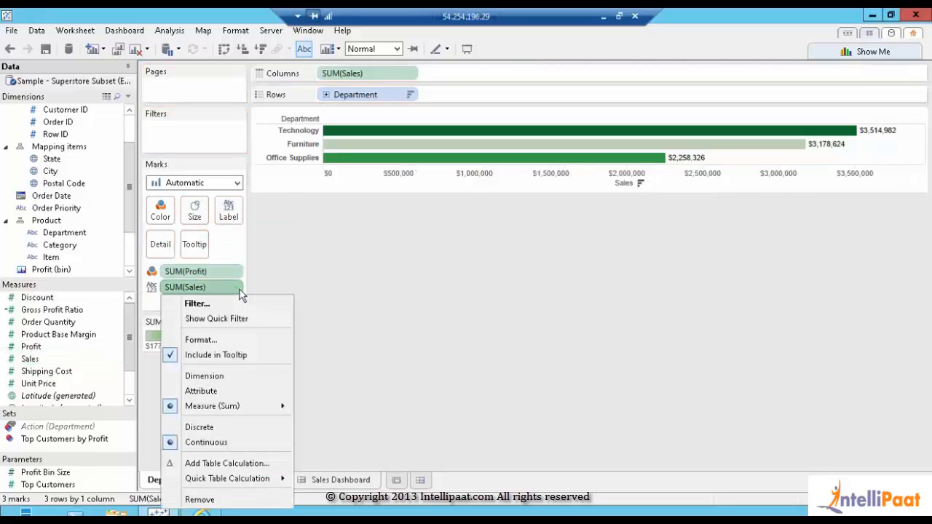
# Format the SUM(Sales) labels as a custom number with 1 decimal place in millions
pyautogui.click(208, 340)
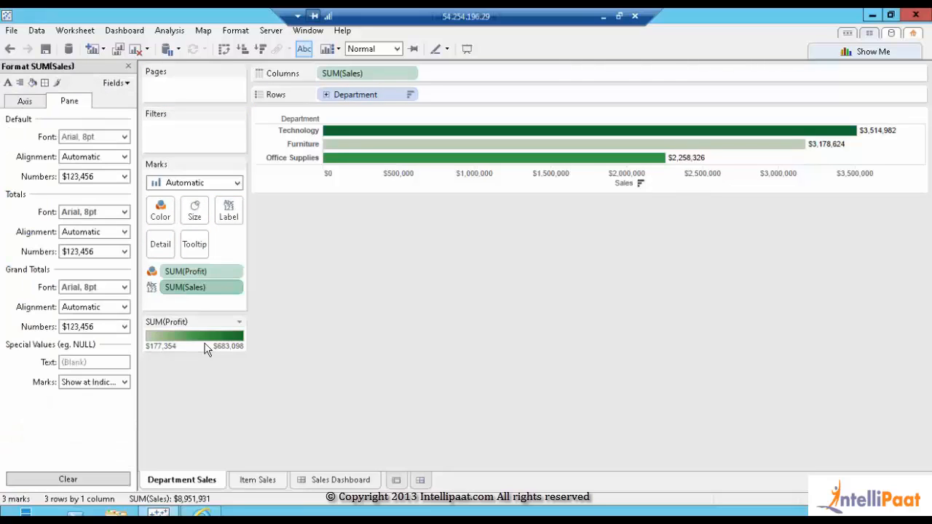
pyautogui.click(124, 177)
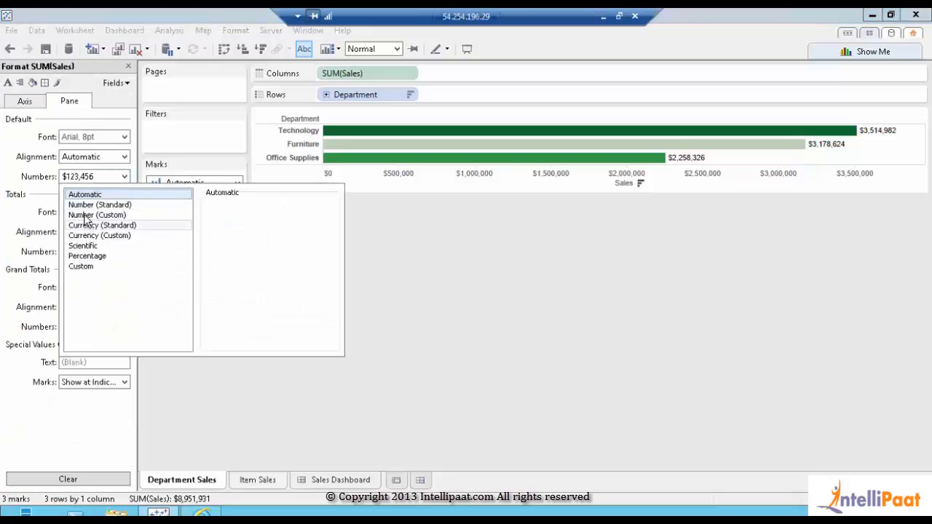
pyautogui.click(82, 216)
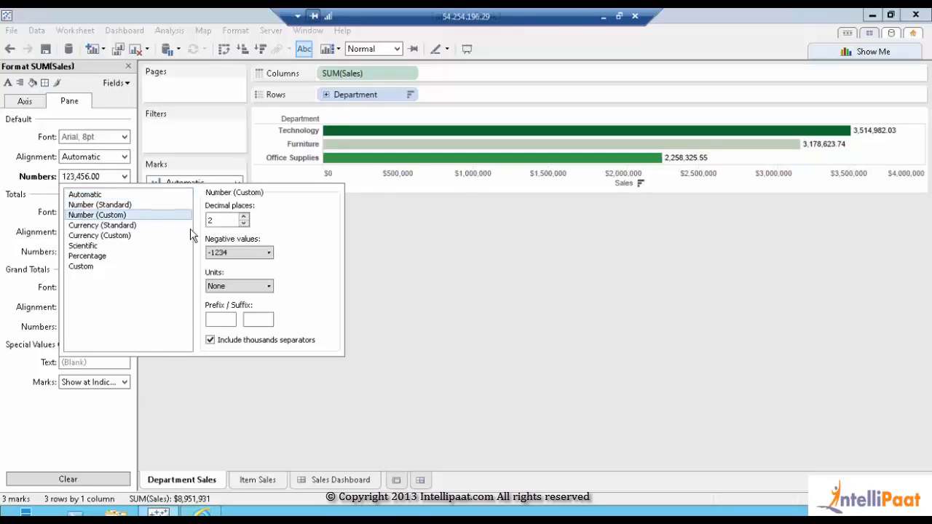
pyautogui.click(244, 224)
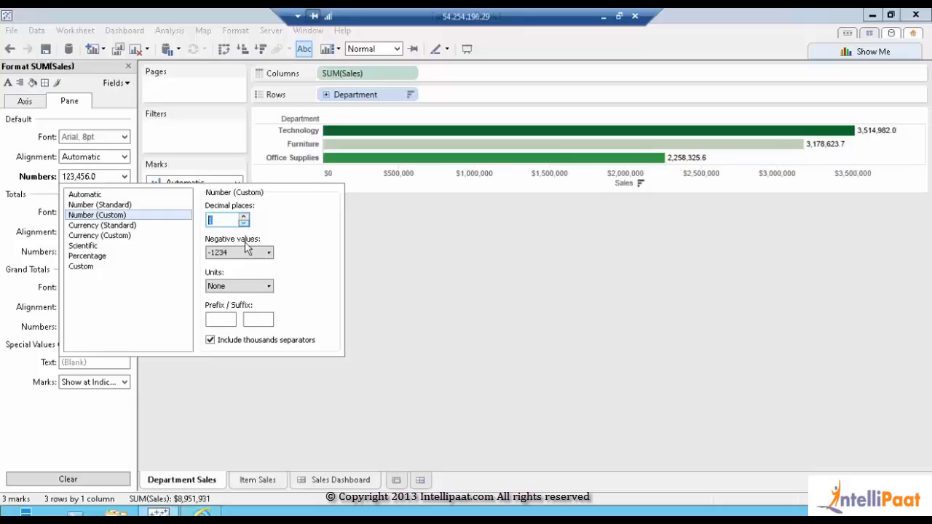
pyautogui.click(244, 284)
pyautogui.click(233, 321)
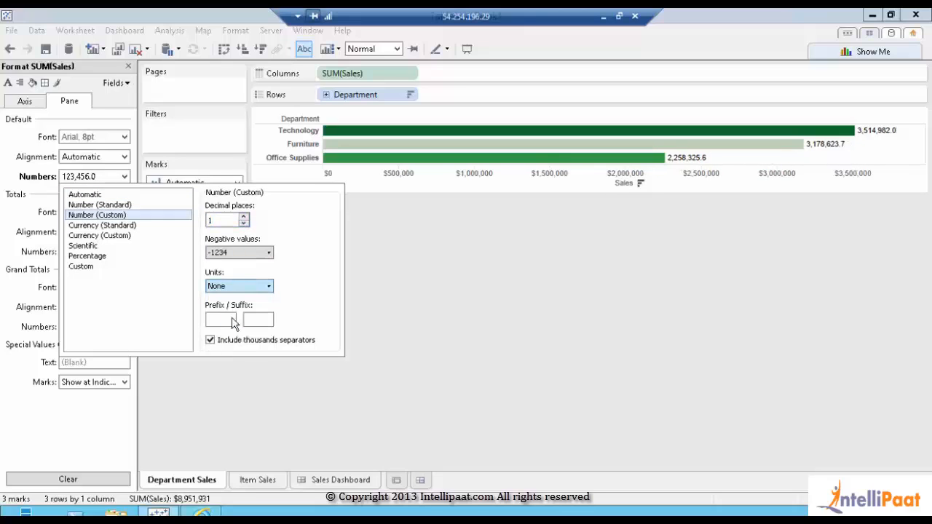
pyautogui.click(511, 319)
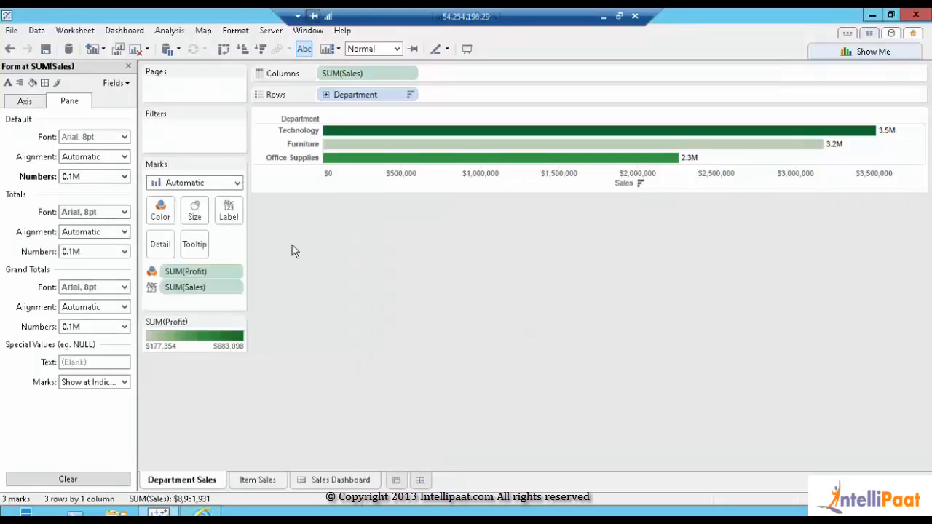
# Change the label format to Currency (Custom), 1 decimal place, Millions (M), giving $3.5M
pyautogui.click(125, 176)
pyautogui.click(109, 235)
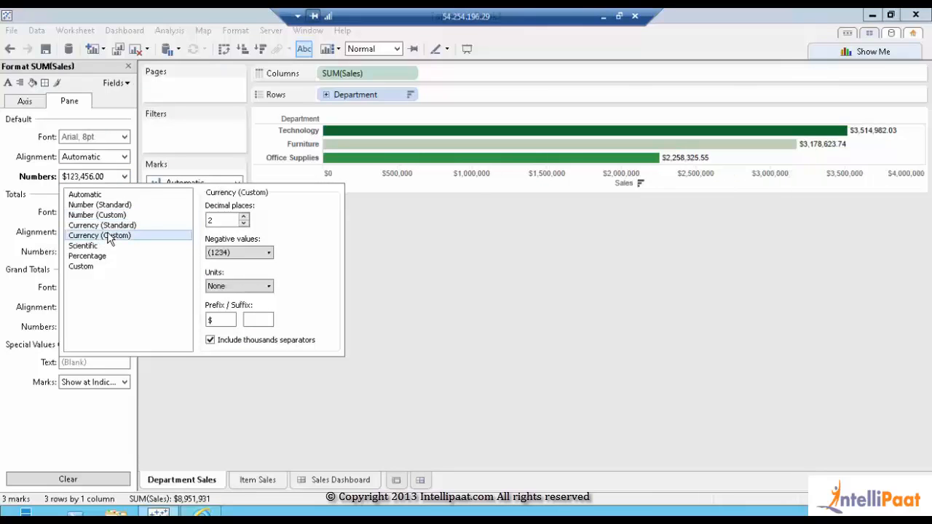
pyautogui.click(244, 222)
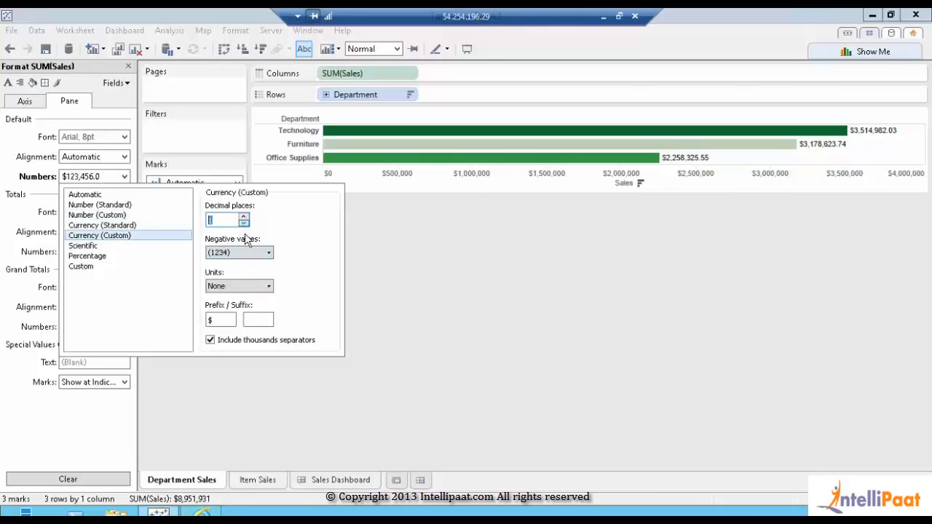
pyautogui.click(241, 285)
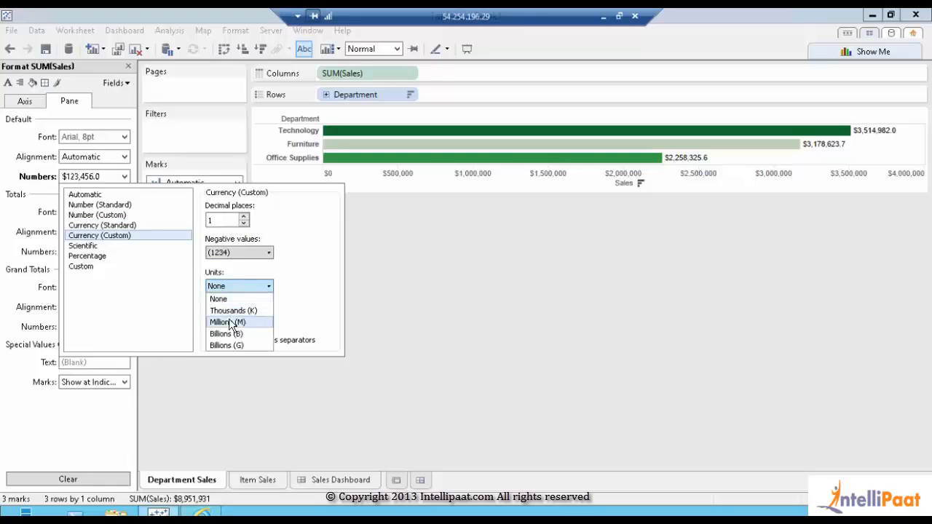
pyautogui.click(228, 322)
pyautogui.click(653, 274)
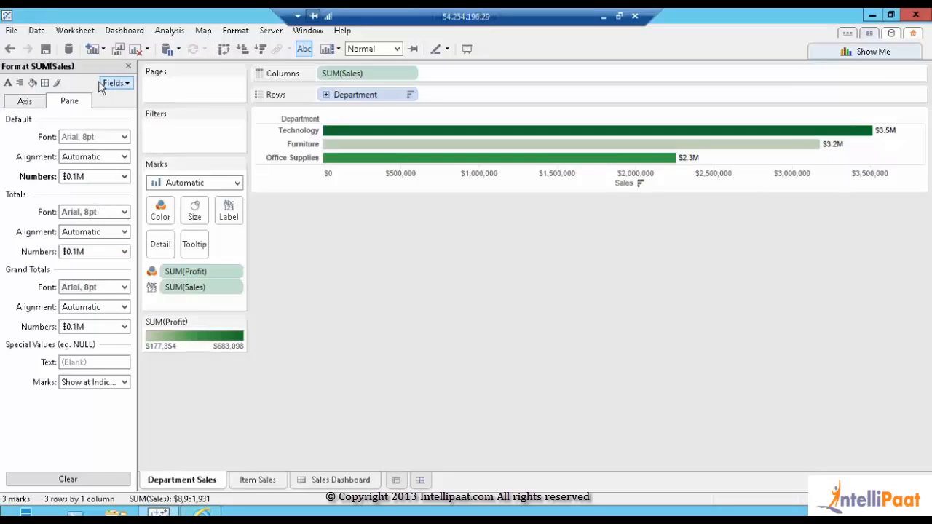
# Format the Sales axis as Currency (Custom), 1 decimal place, Millions (M), then close the Format pane
pyautogui.click(26, 103)
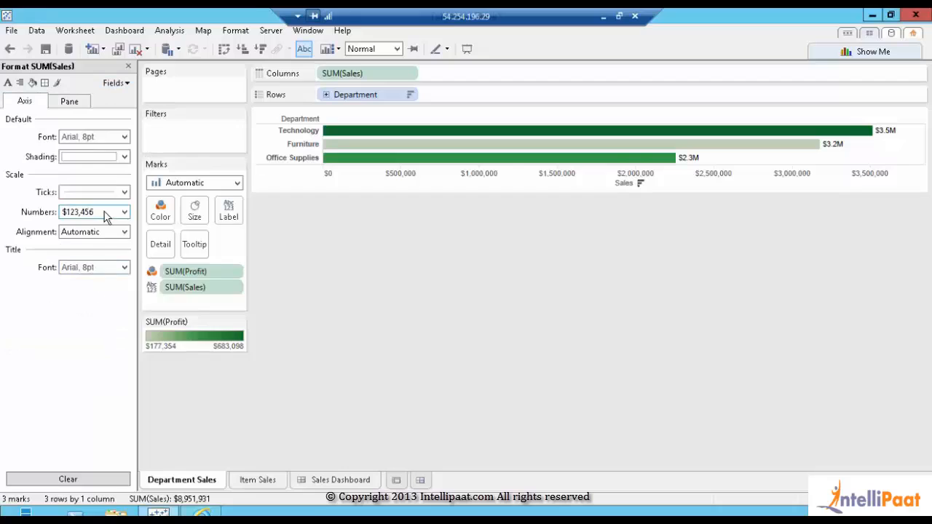
pyautogui.click(106, 212)
pyautogui.click(95, 271)
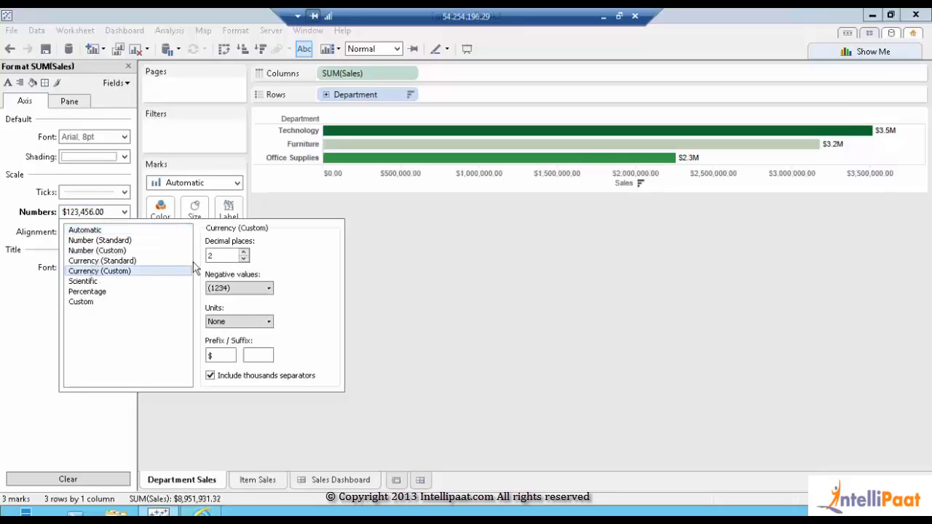
pyautogui.click(243, 259)
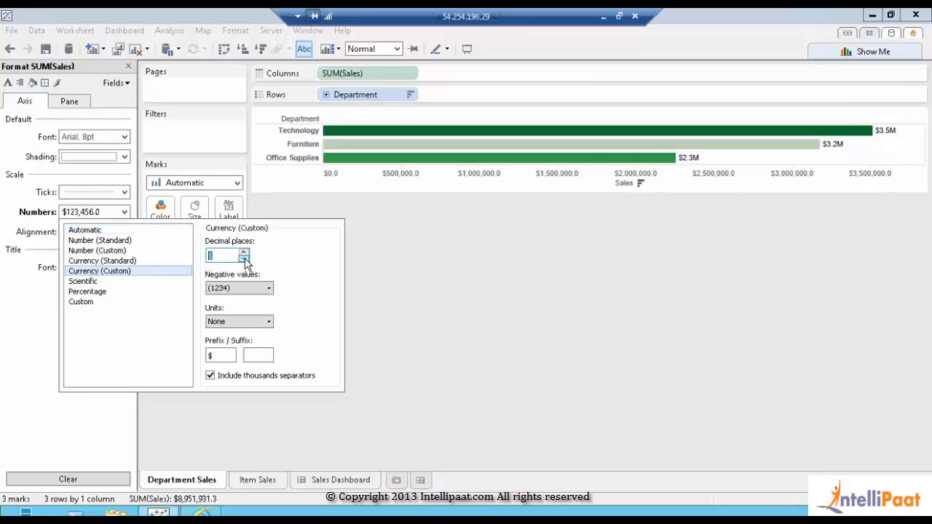
pyautogui.click(239, 320)
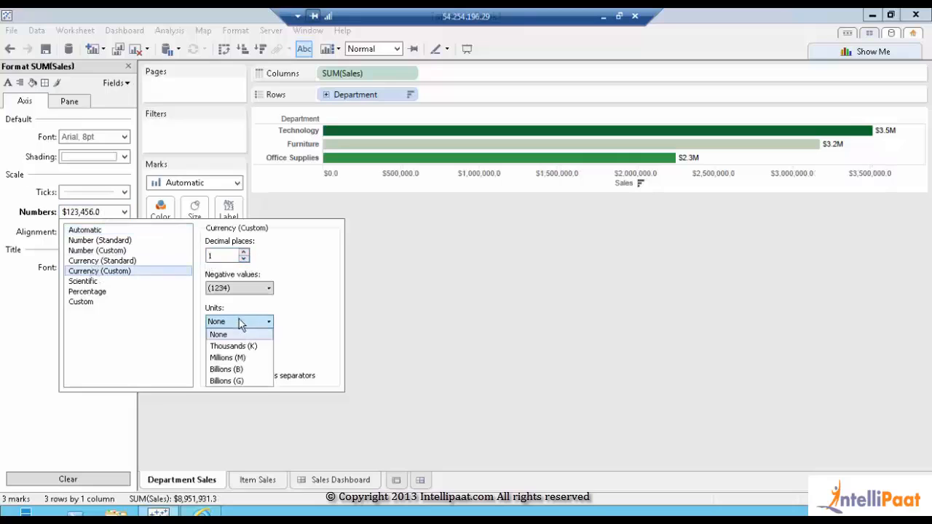
pyautogui.click(232, 356)
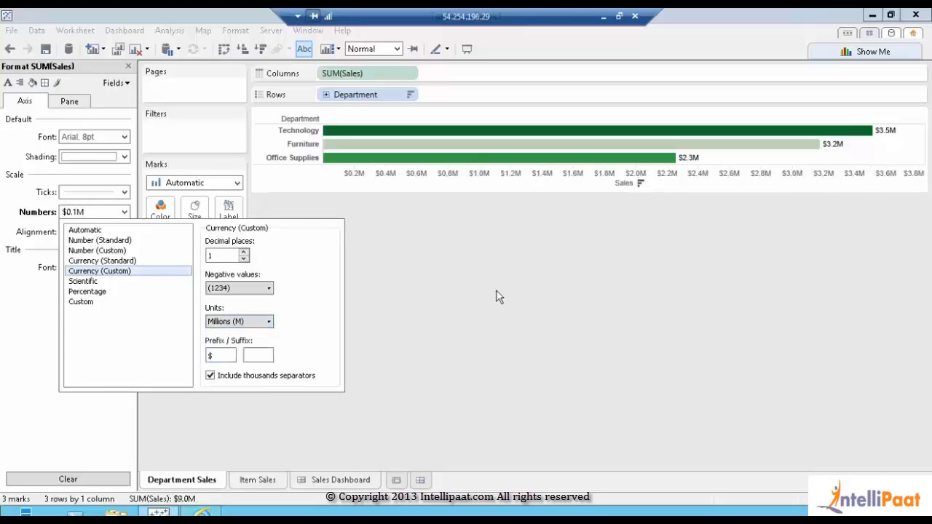
pyautogui.click(496, 296)
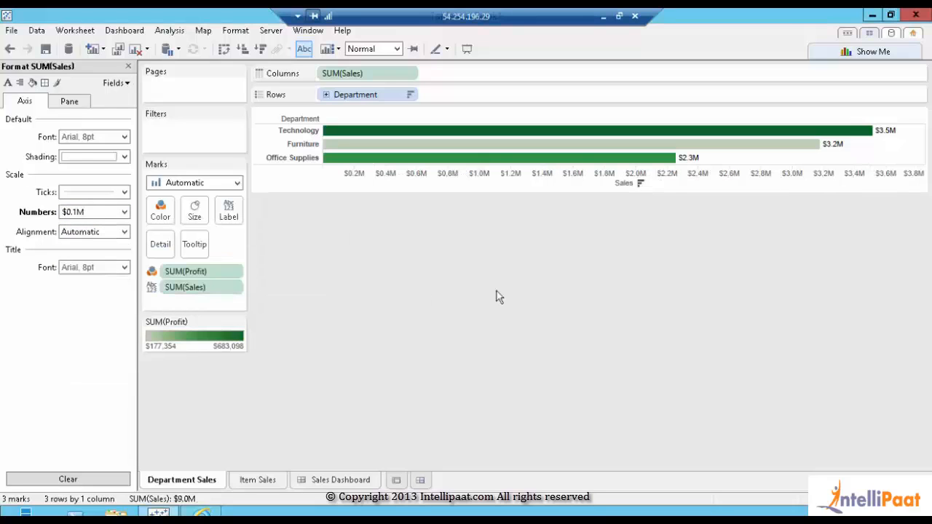
pyautogui.click(128, 67)
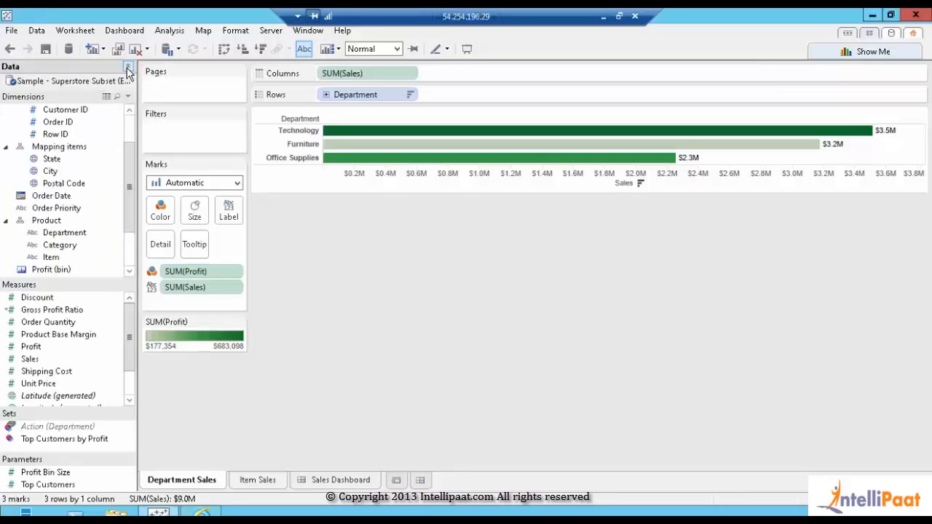
# Switch to the Item Sales sheet and add Sales to its Label shelf
pyautogui.click(255, 482)
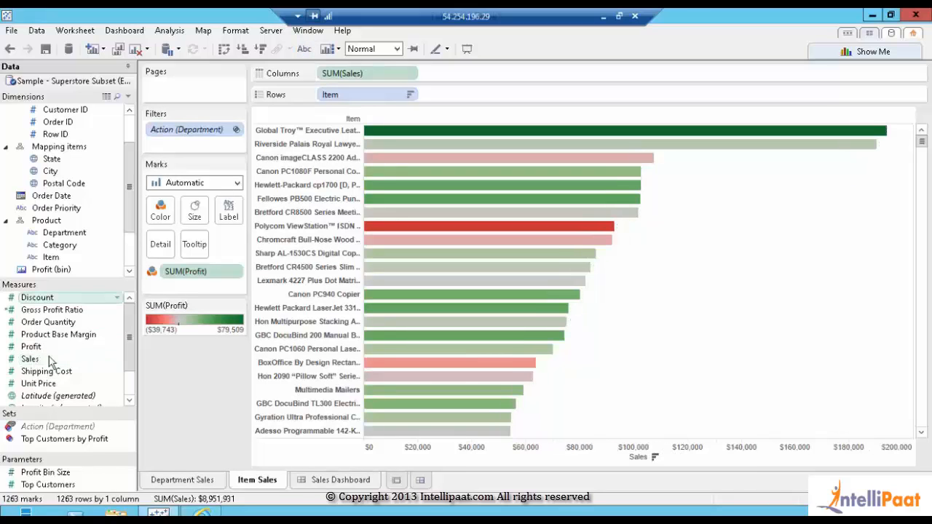
pyautogui.moveTo(37, 362); pyautogui.dragTo(234, 217)
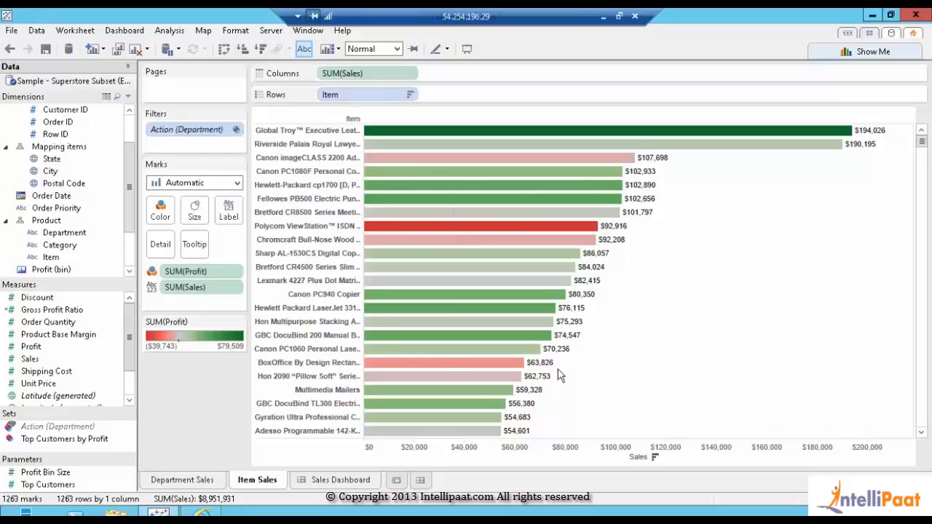
# Format the Item Sales axis as Currency (Custom) with 1 decimal place in millions
pyautogui.rightClick(234, 287)
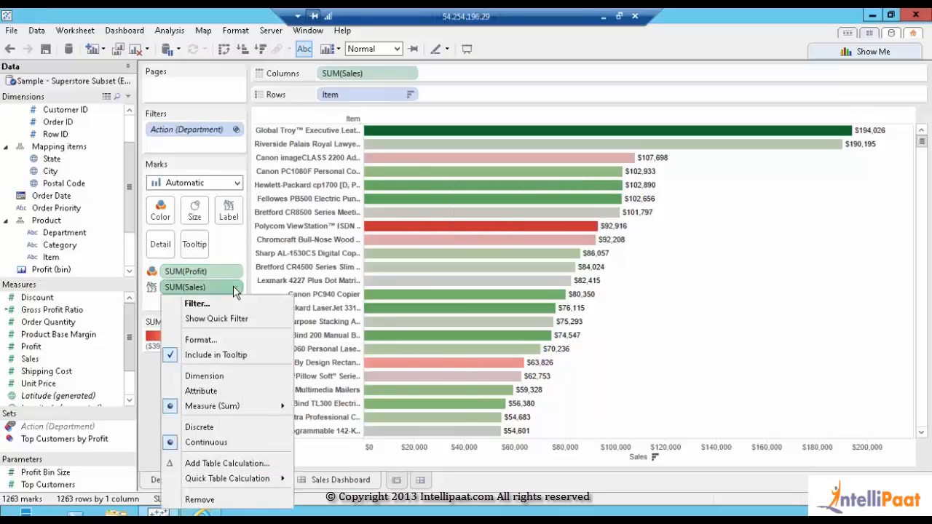
pyautogui.click(217, 340)
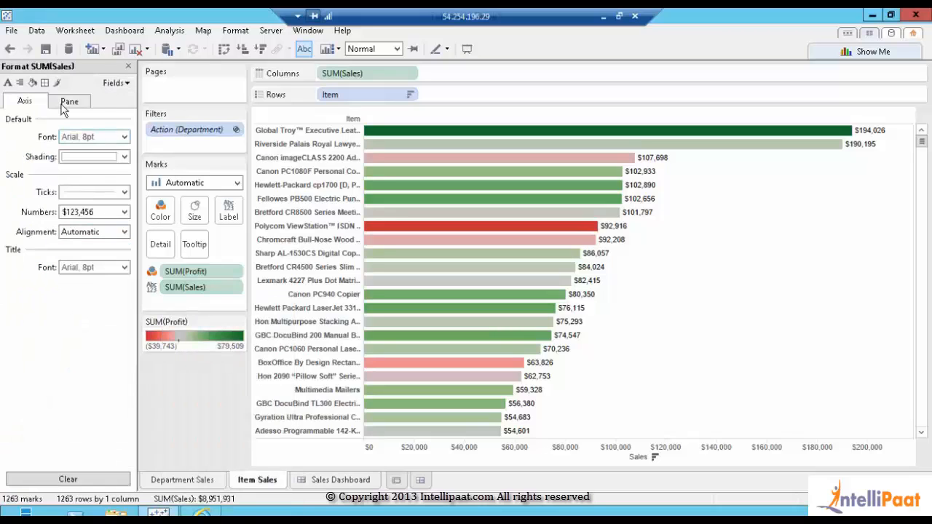
pyautogui.click(107, 213)
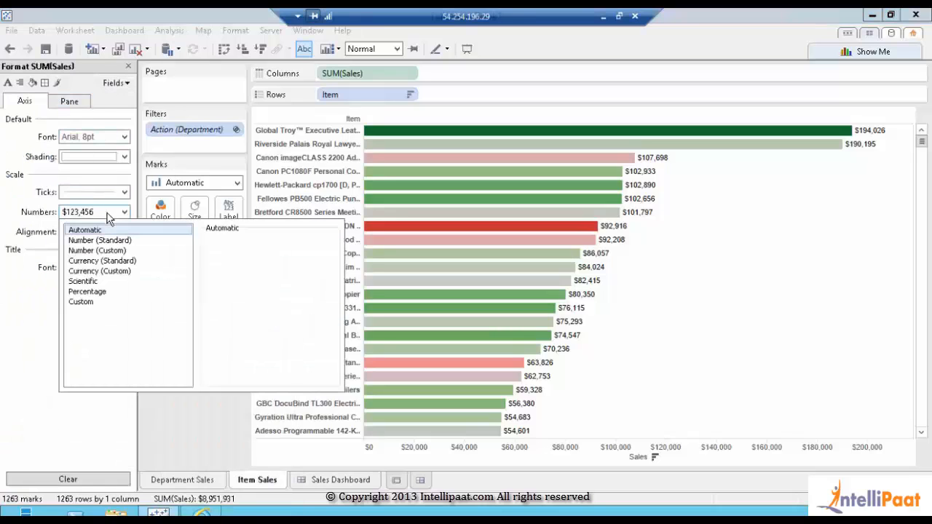
pyautogui.click(88, 271)
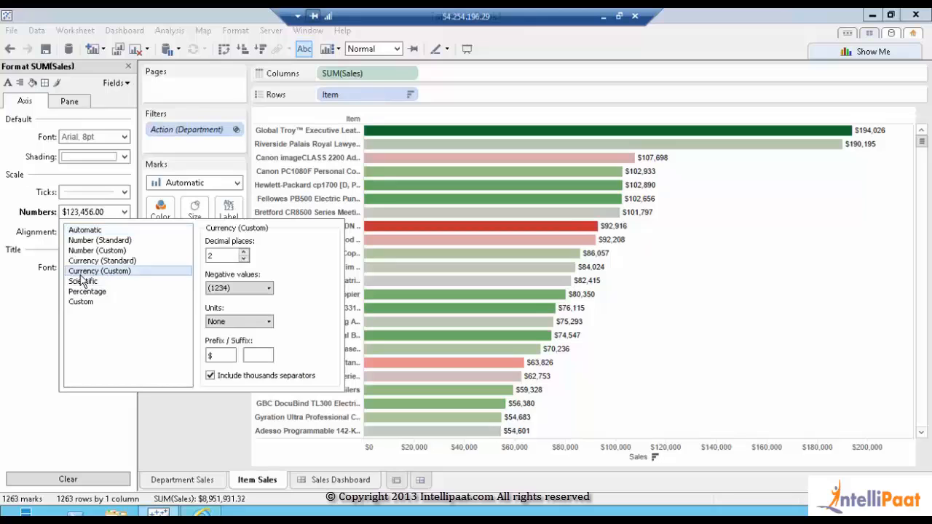
pyautogui.click(244, 258)
pyautogui.click(221, 321)
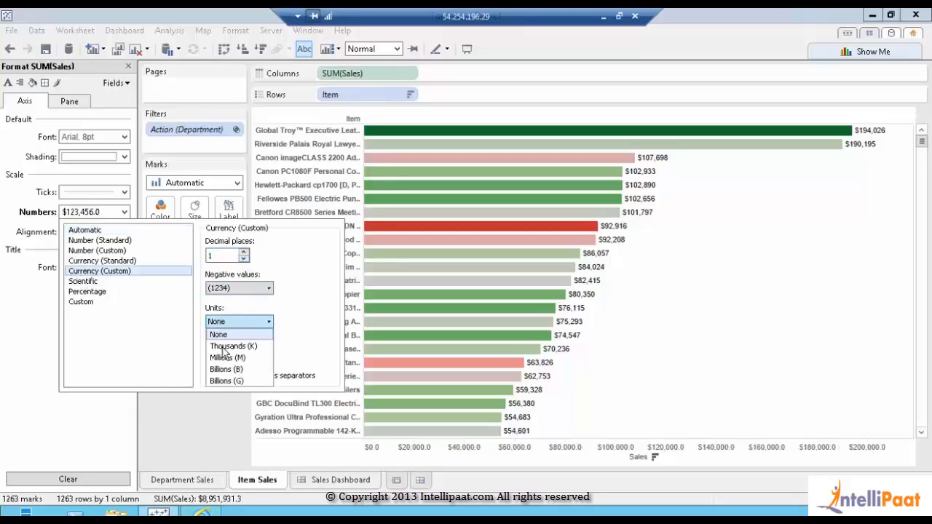
pyautogui.click(224, 358)
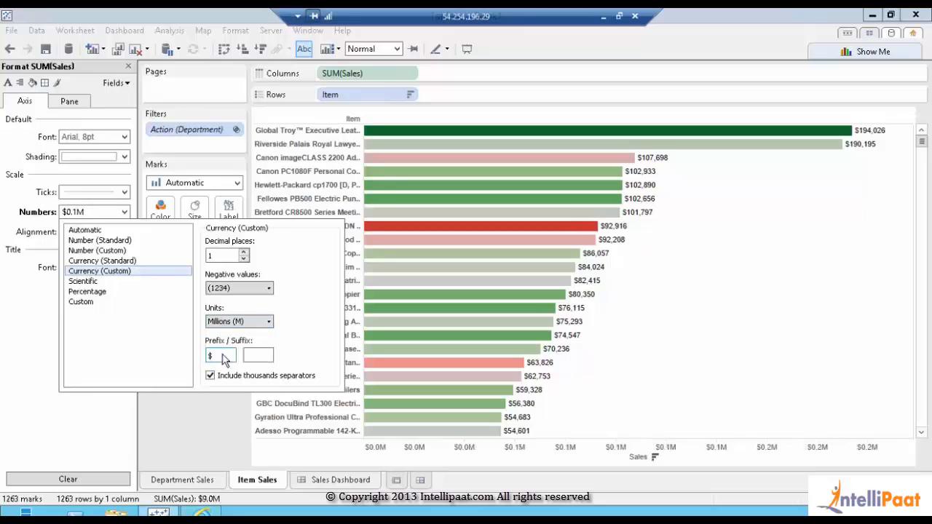
pyautogui.click(179, 400)
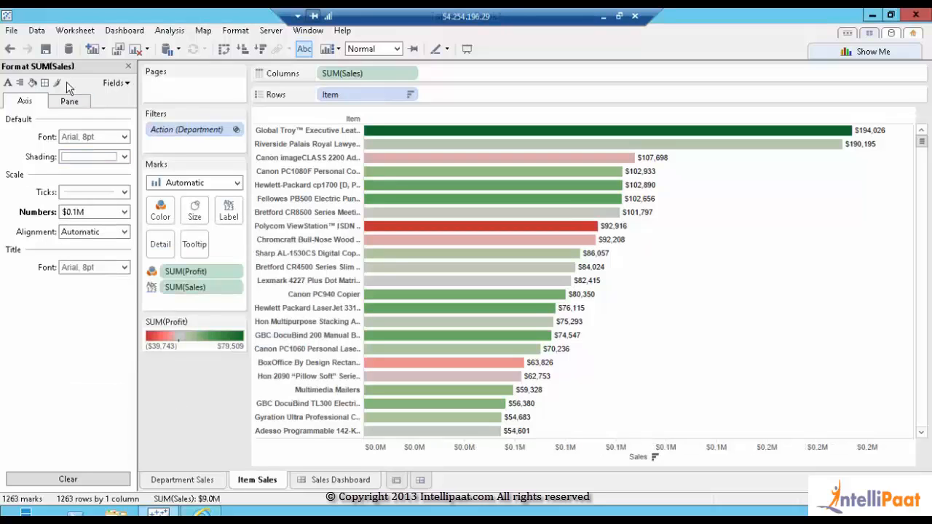
# Format the Item Sales bar labels as Currency (Custom), 1 decimal place, in thousands
pyautogui.click(70, 103)
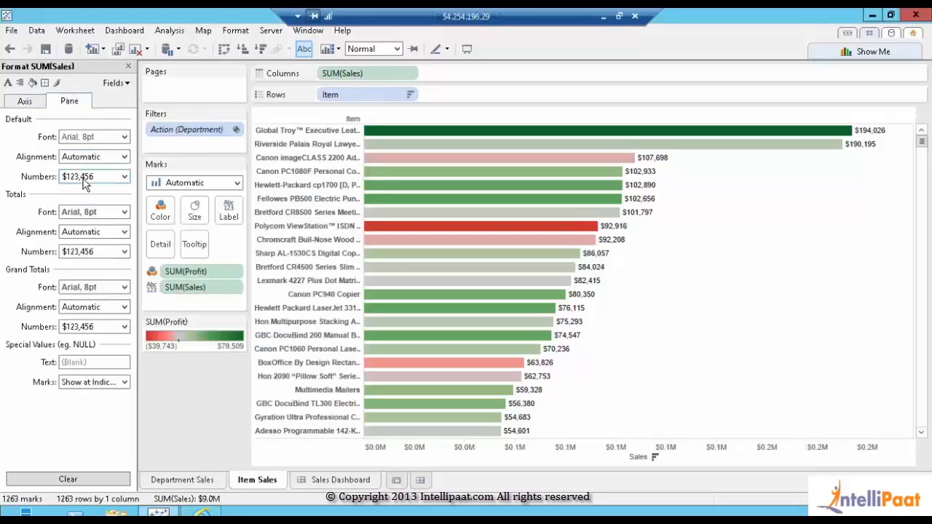
pyautogui.click(85, 179)
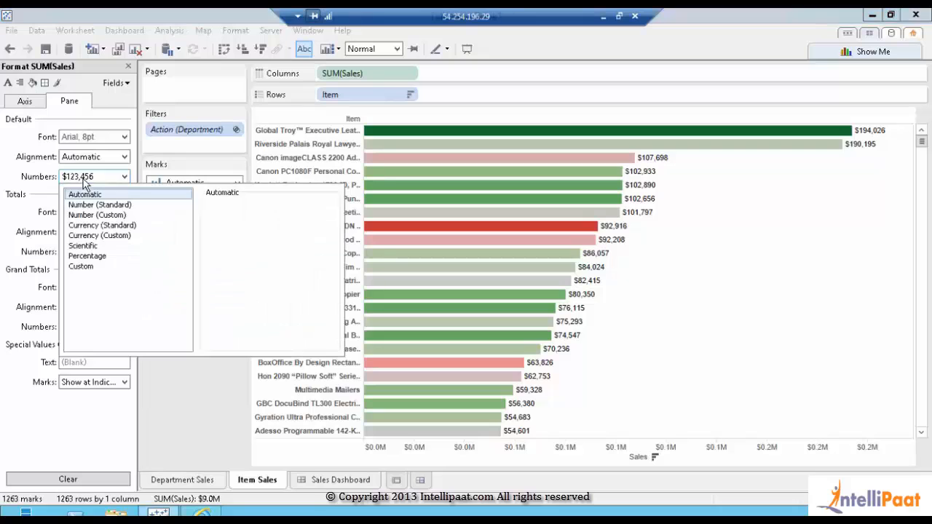
pyautogui.click(99, 235)
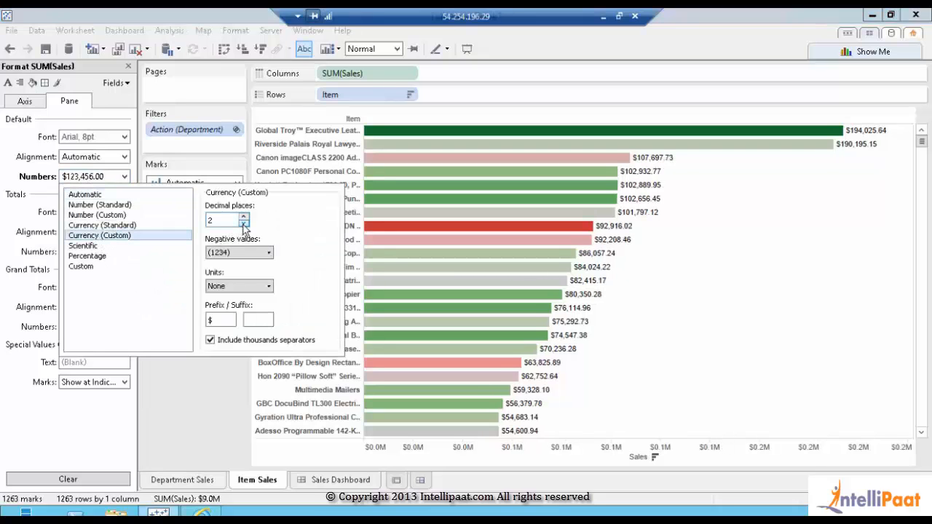
pyautogui.click(244, 222)
pyautogui.click(229, 286)
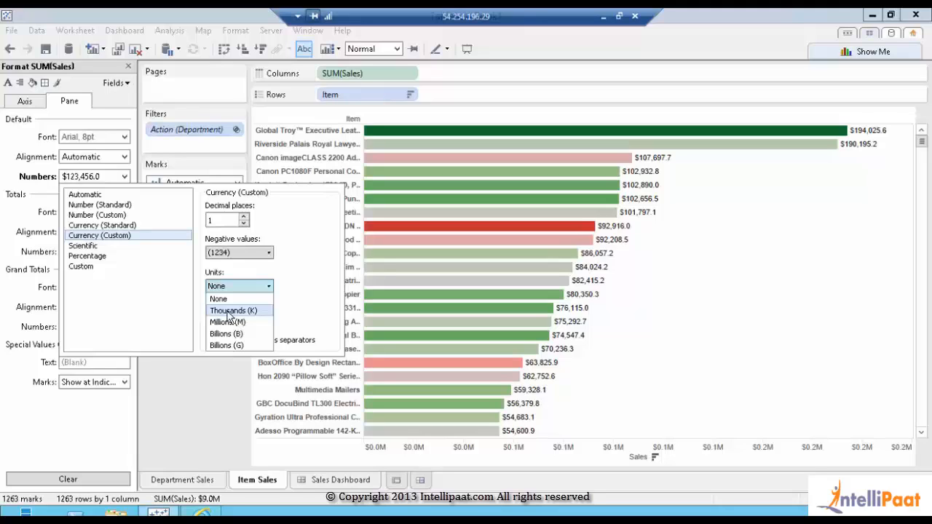
pyautogui.click(229, 311)
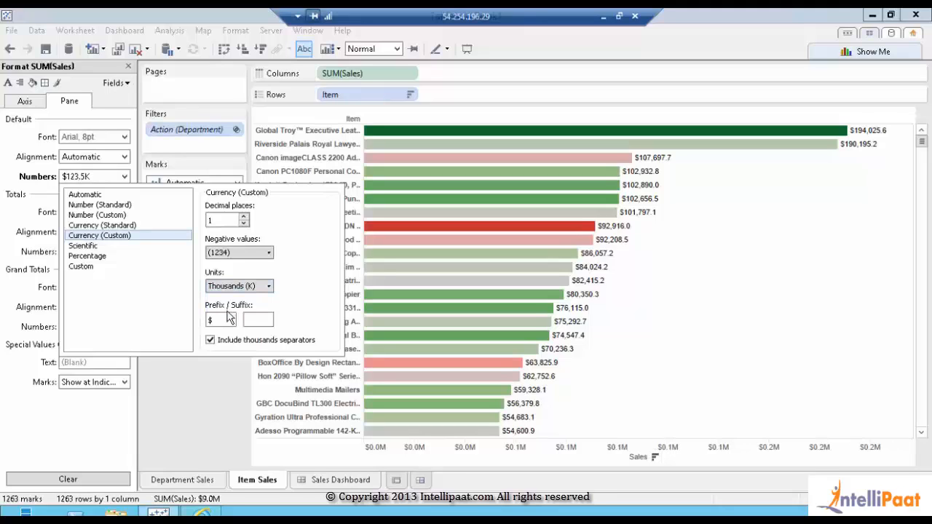
pyautogui.click(202, 406)
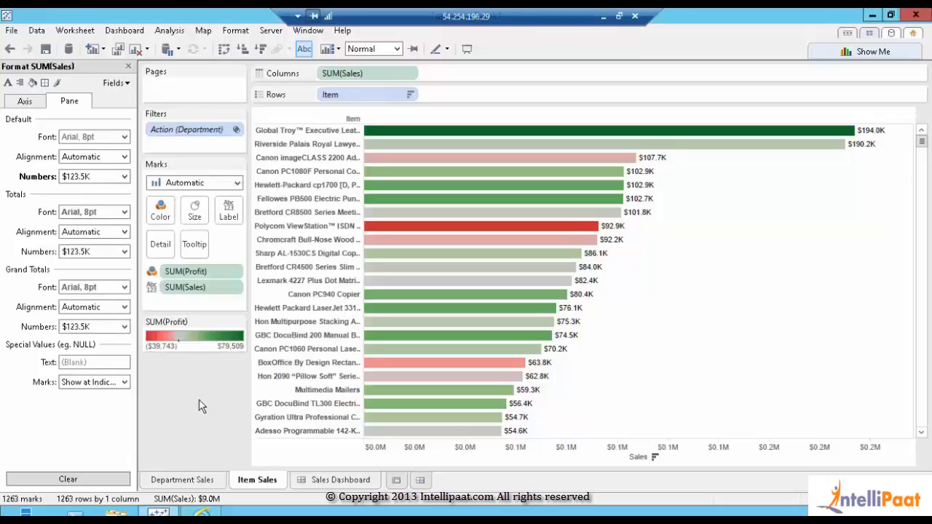
# Switch the axis units to thousands with one decimal place, ticking $0.0K to $200.0K
pyautogui.click(26, 101)
pyautogui.click(100, 213)
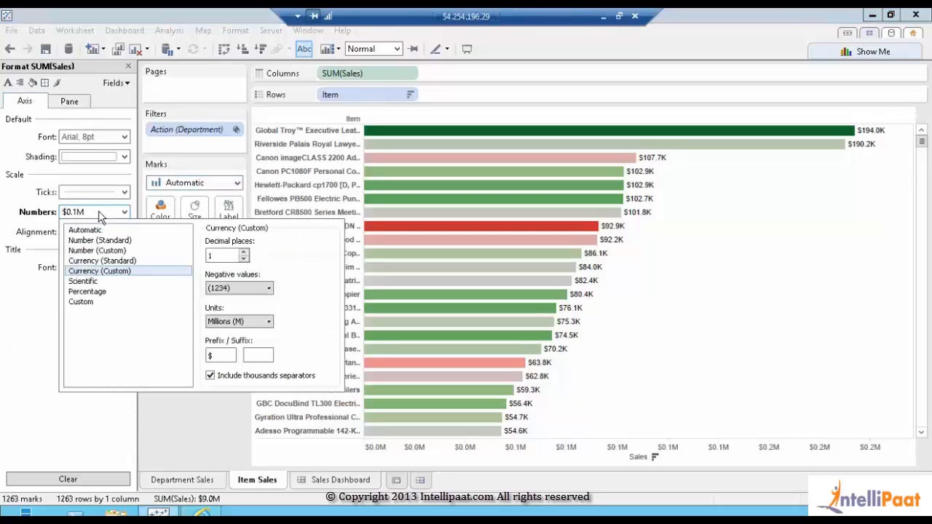
pyautogui.click(222, 321)
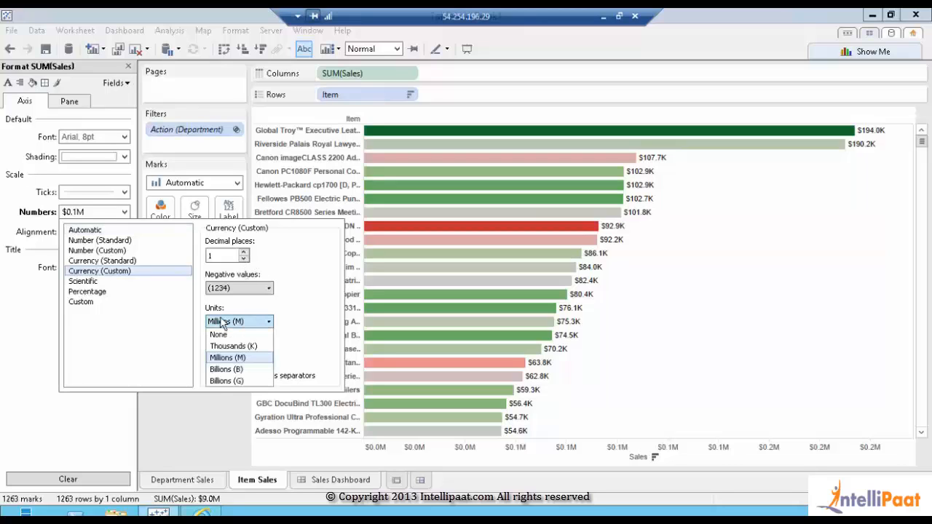
pyautogui.click(224, 345)
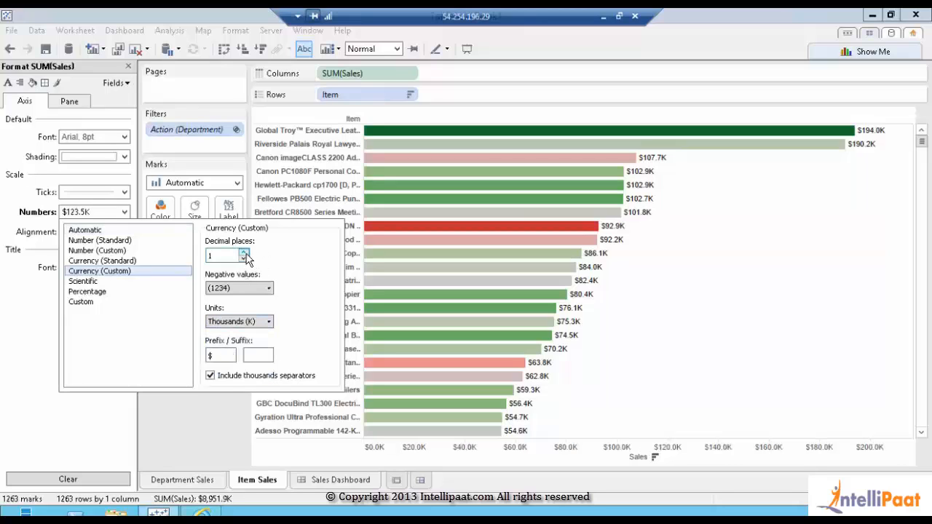
pyautogui.click(244, 253)
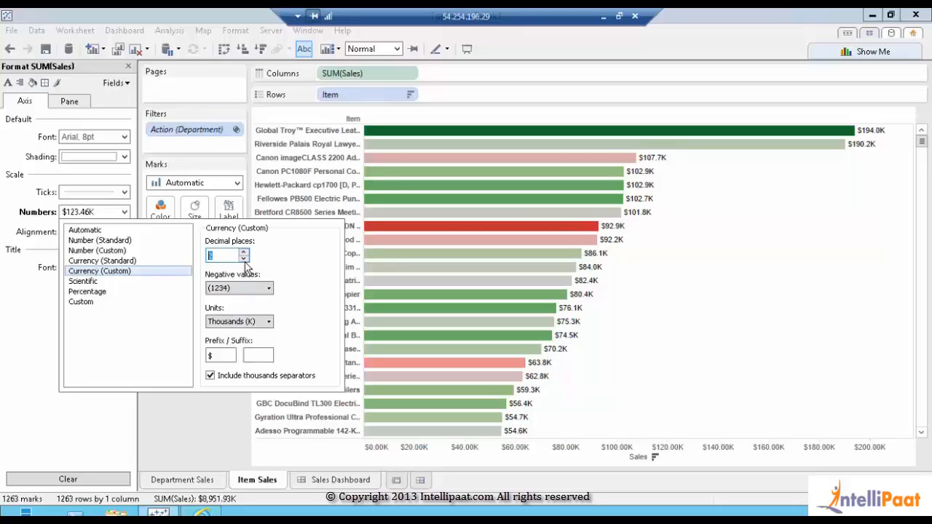
pyautogui.click(244, 258)
pyautogui.click(208, 437)
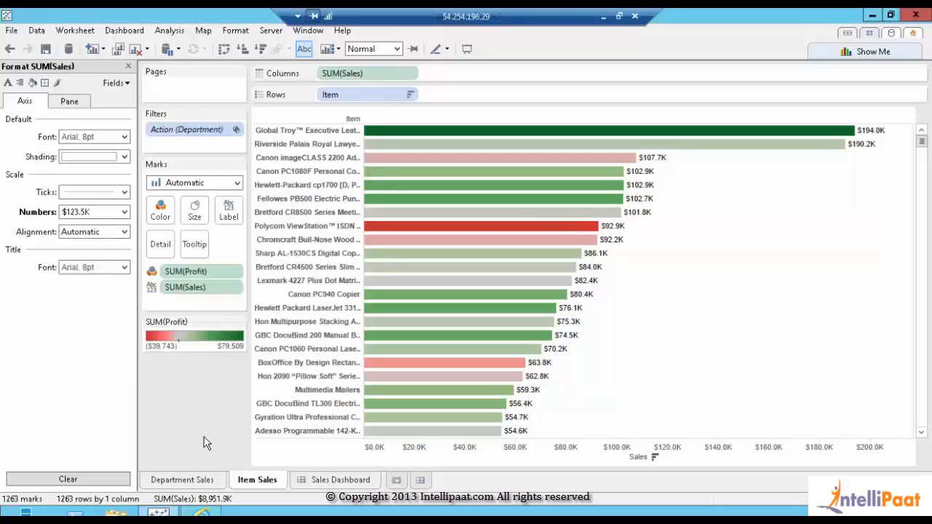
# Close the Format pane, go to the Sales Dashboard, deselect Department Sales and hide the side pane
pyautogui.click(128, 67)
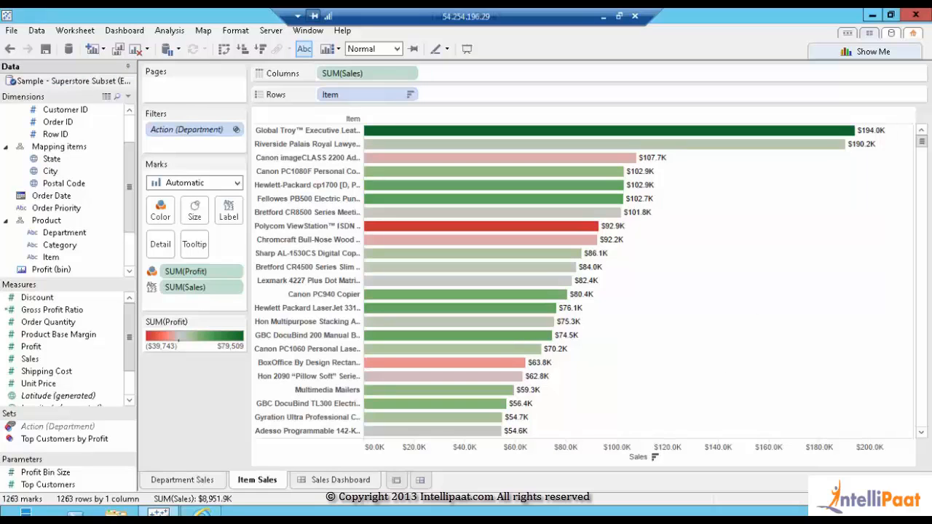
pyautogui.click(356, 482)
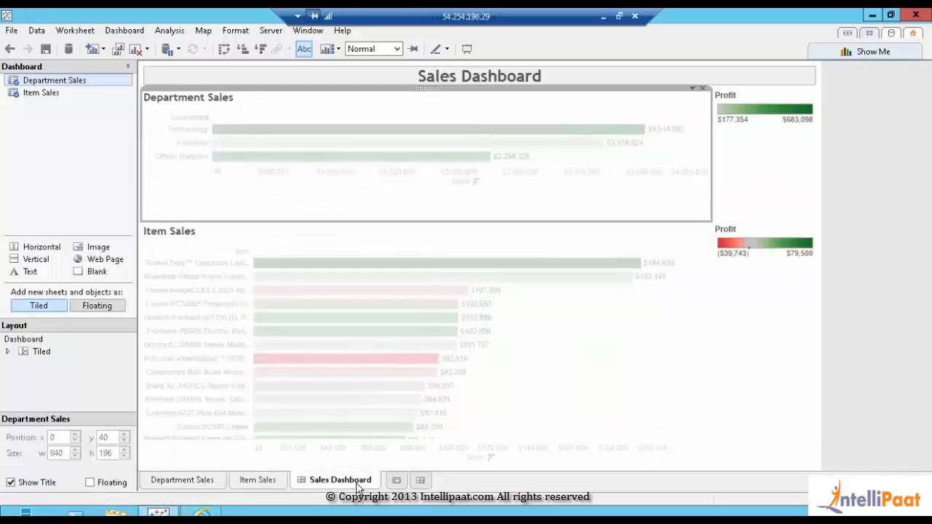
pyautogui.click(899, 299)
pyautogui.click(128, 67)
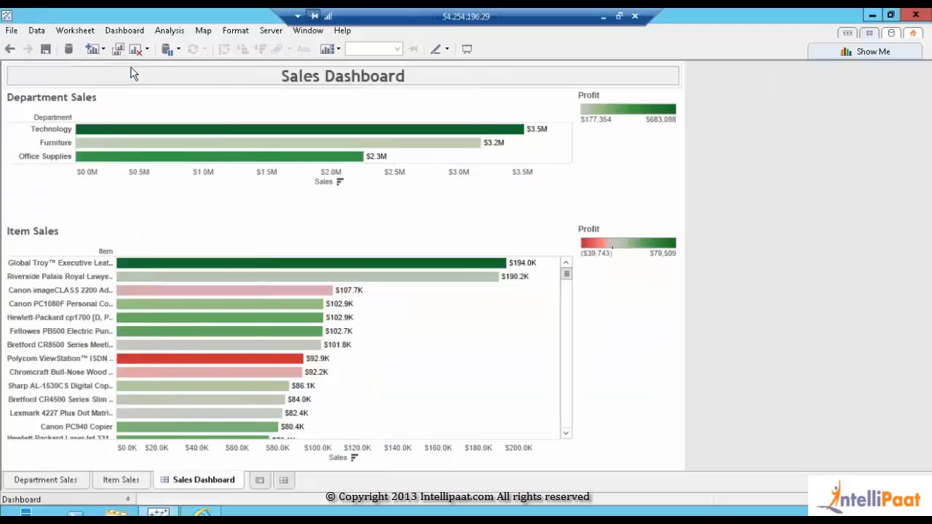
pyautogui.click(12, 33)
# Save the workbook as Dept_Item_Sales.twb in the repository's Workbooks folder
pyautogui.click(37, 113)
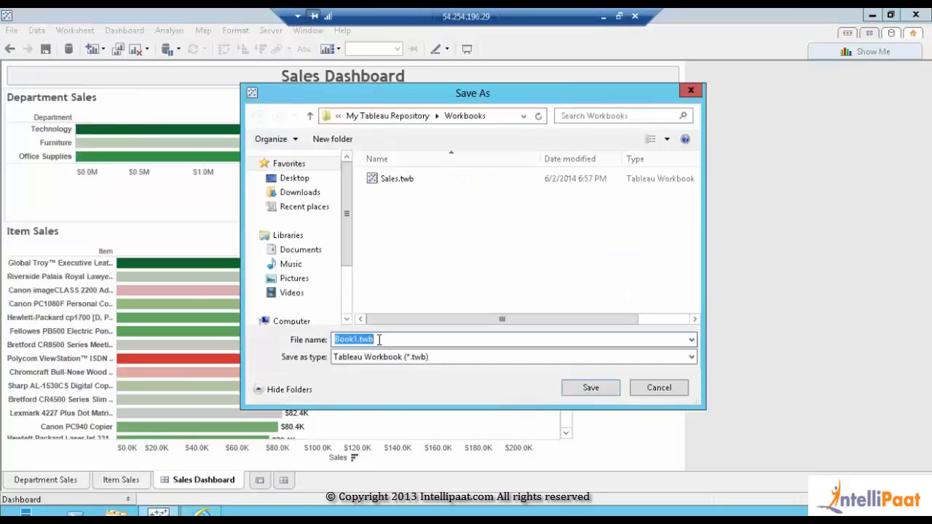
pyautogui.write('Dept')
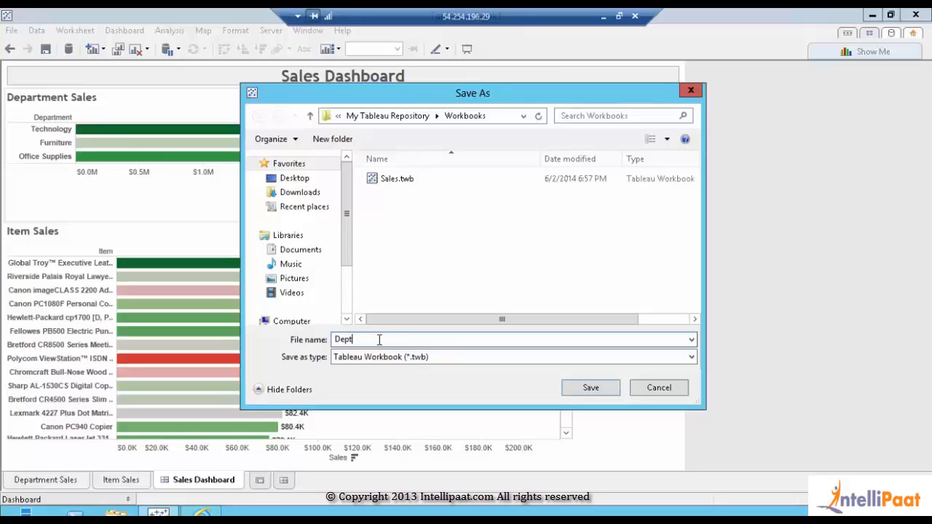
pyautogui.write('_Item_Sales')
pyautogui.click(590, 388)
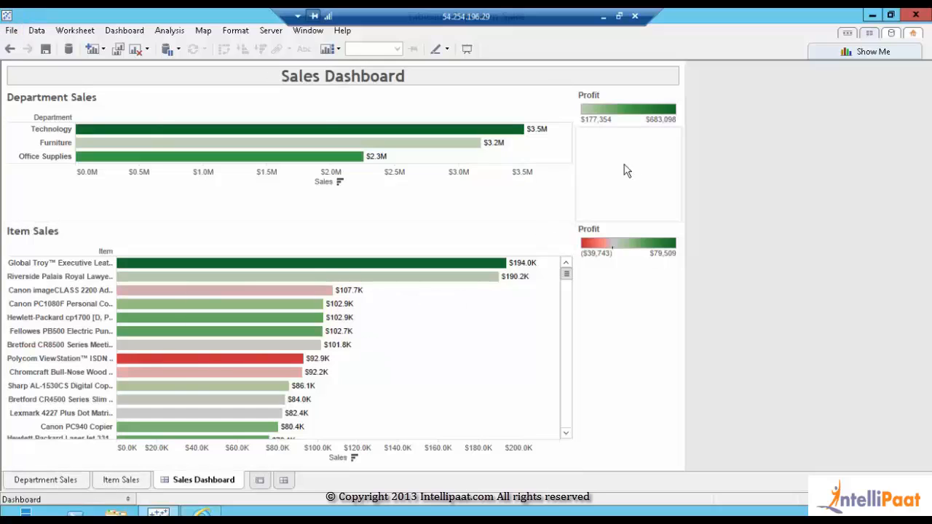
# Return to the Department Sales worksheet and show the Superstore data source's fields in the Data pane
pyautogui.click(565, 101)
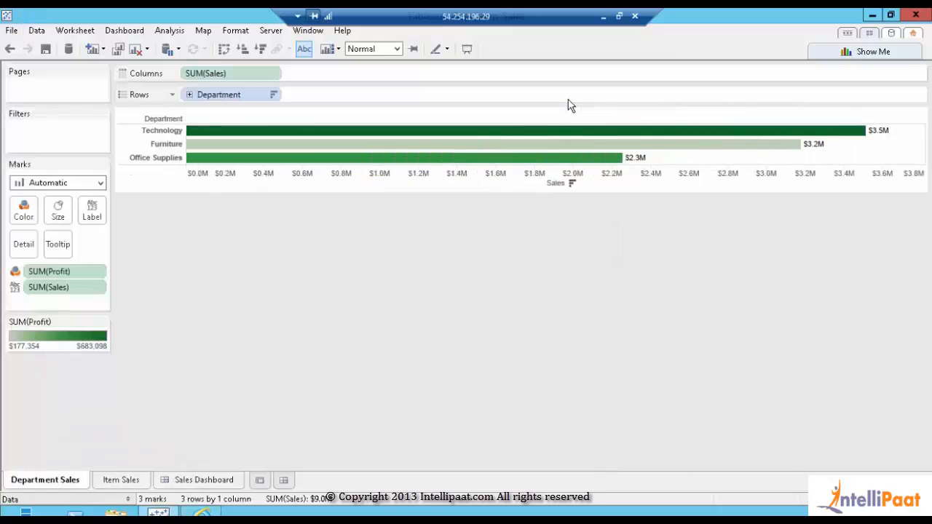
pyautogui.click(128, 500)
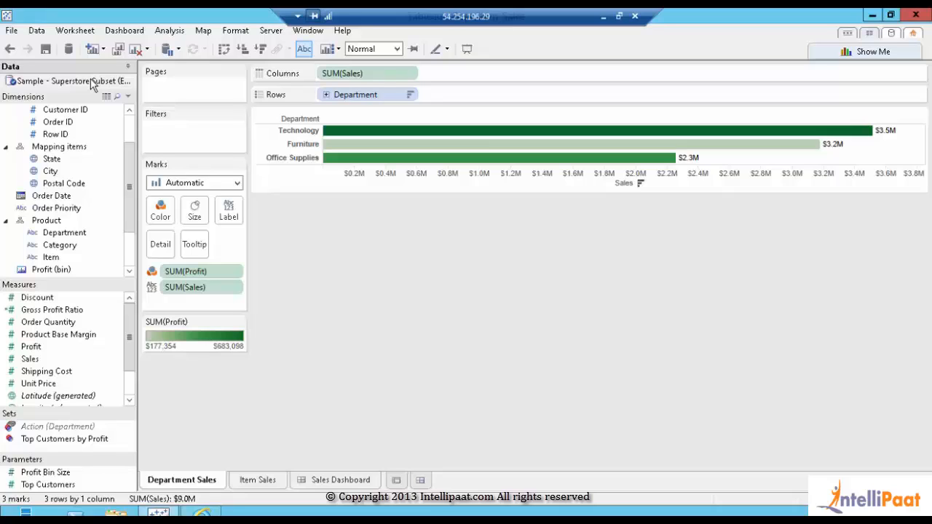
# Open Extract Data for the Superstore source, begin a City filter, then cancel it, leaving no filters
pyautogui.rightClick(92, 85)
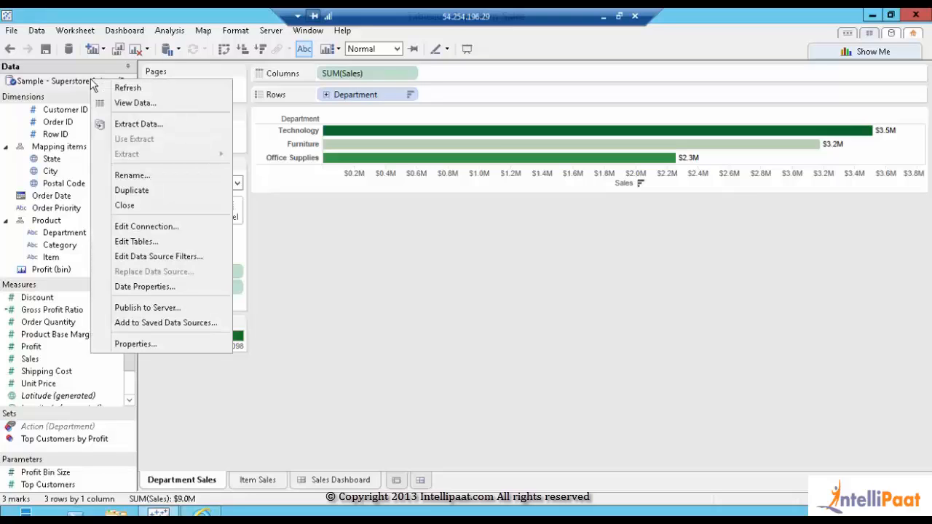
pyautogui.click(120, 126)
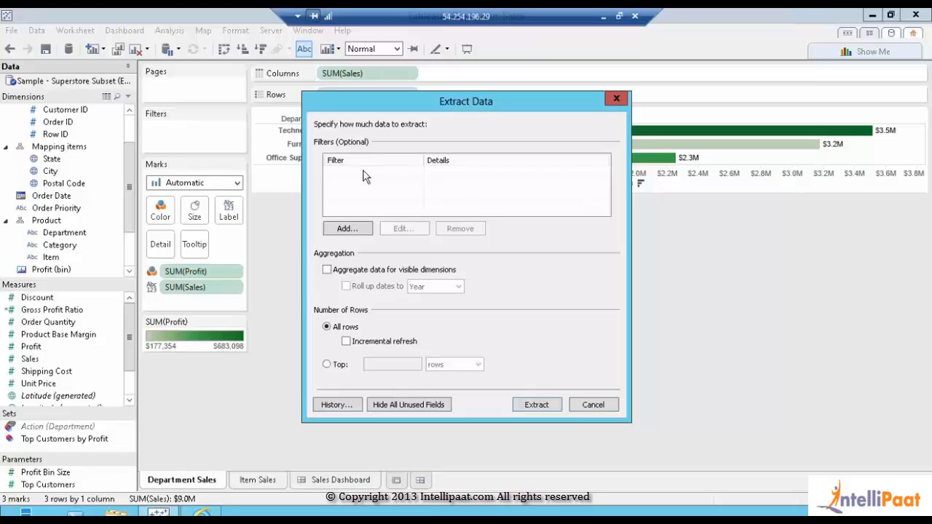
pyautogui.click(366, 230)
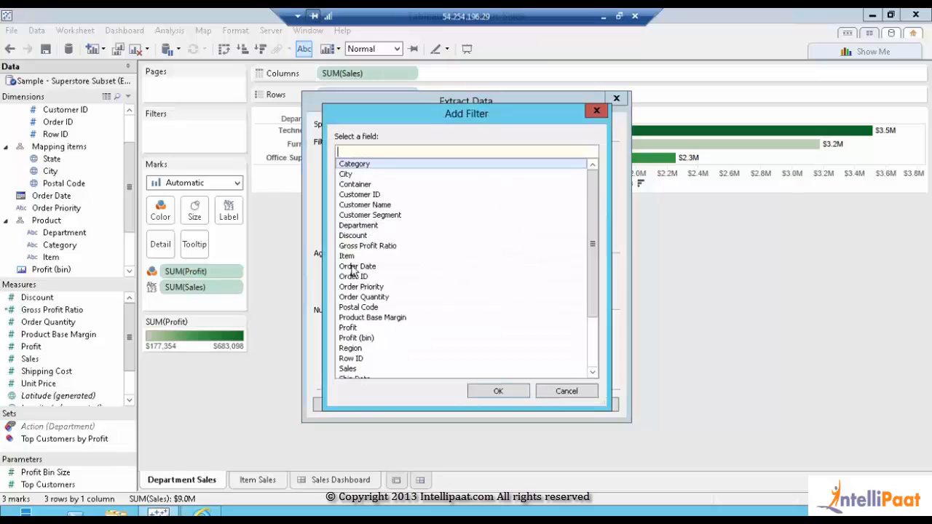
pyautogui.click(357, 178)
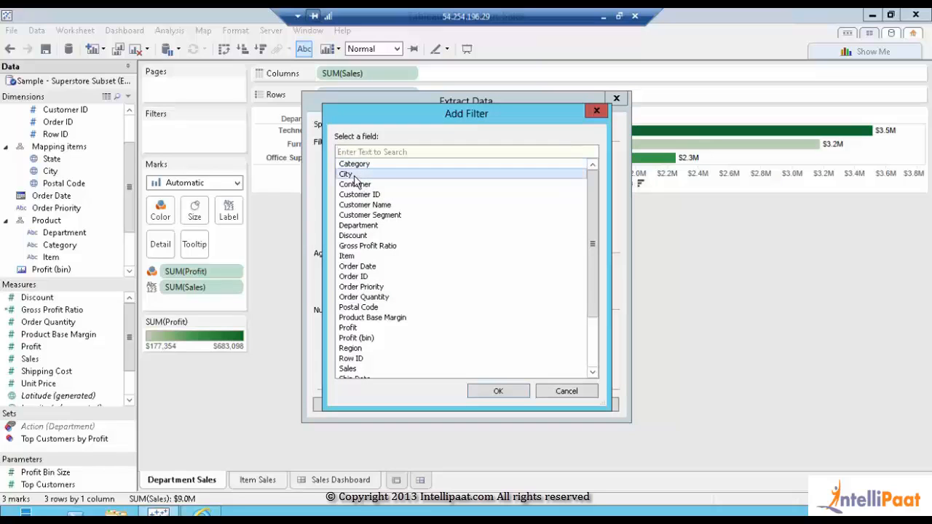
pyautogui.click(568, 391)
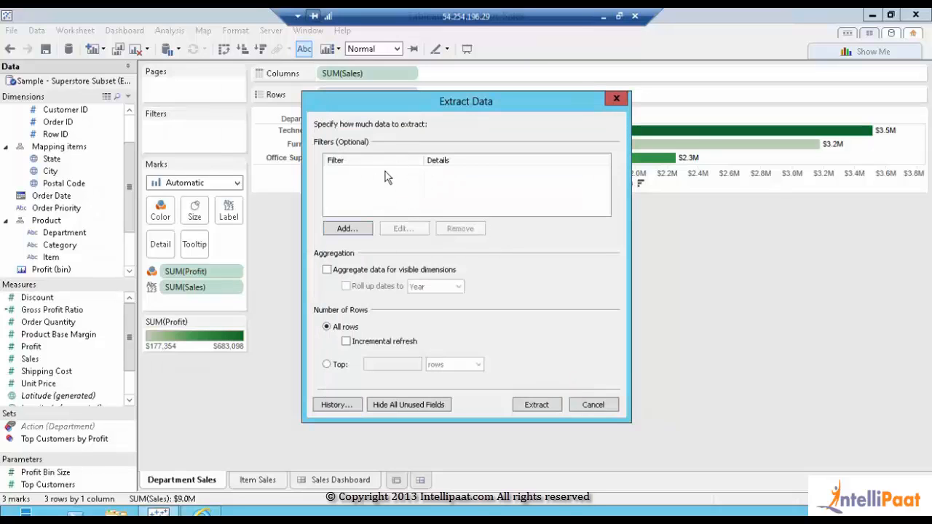
# Leave Aggregate data off, hide all unused fields, and start creating the extract
pyautogui.click(326, 270)
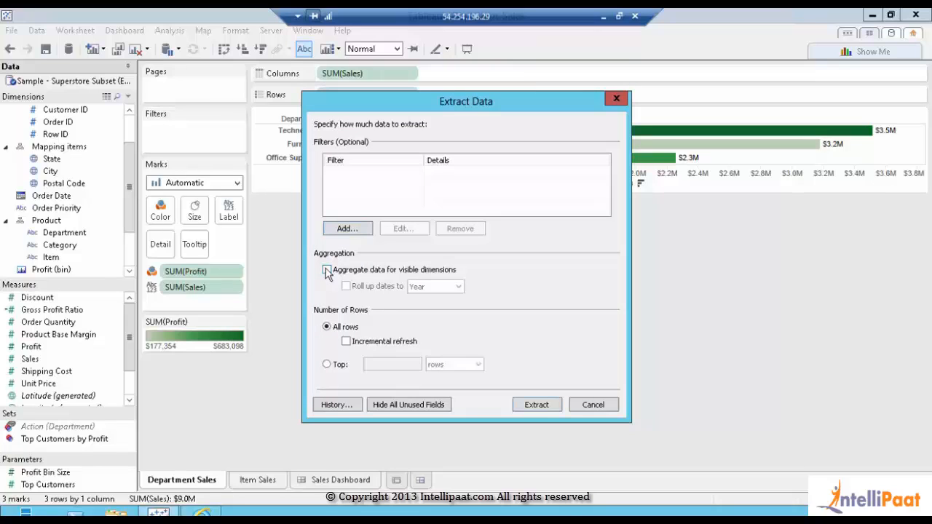
pyautogui.click(326, 270)
pyautogui.click(437, 409)
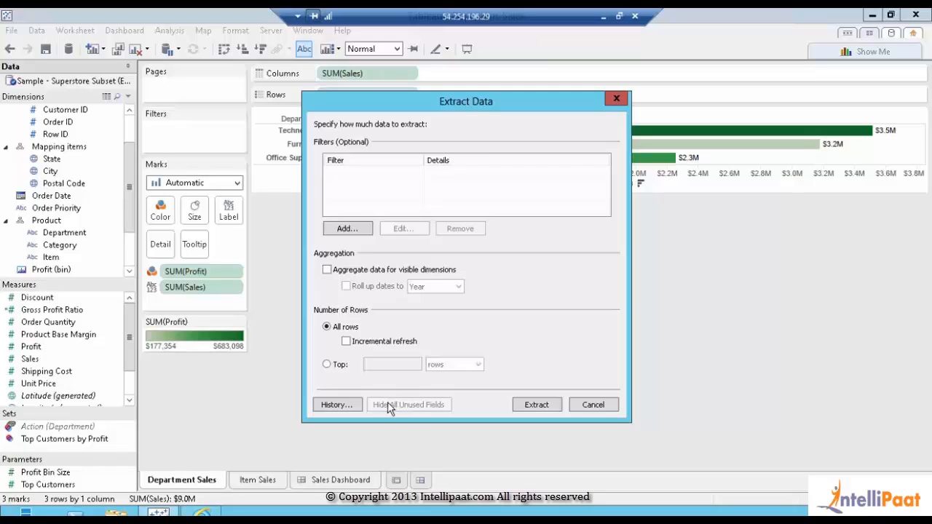
pyautogui.click(524, 407)
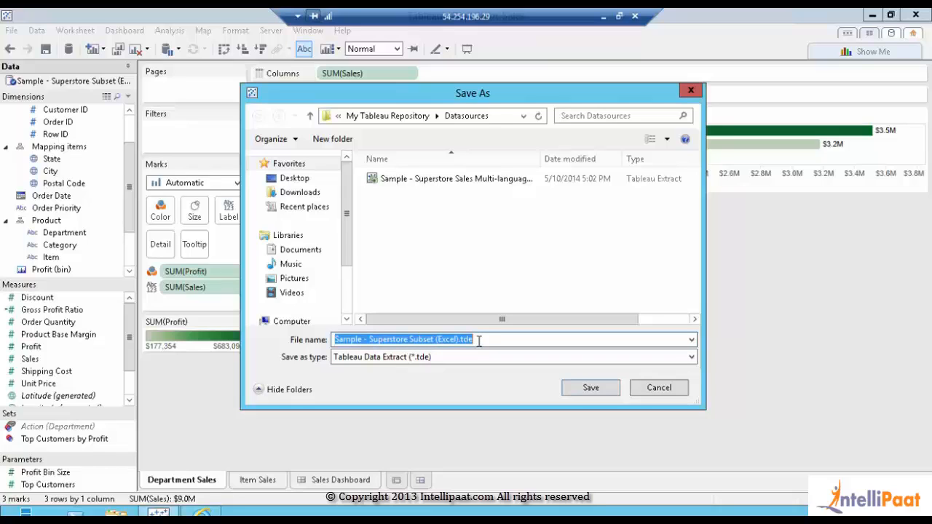
pyautogui.click(478, 340)
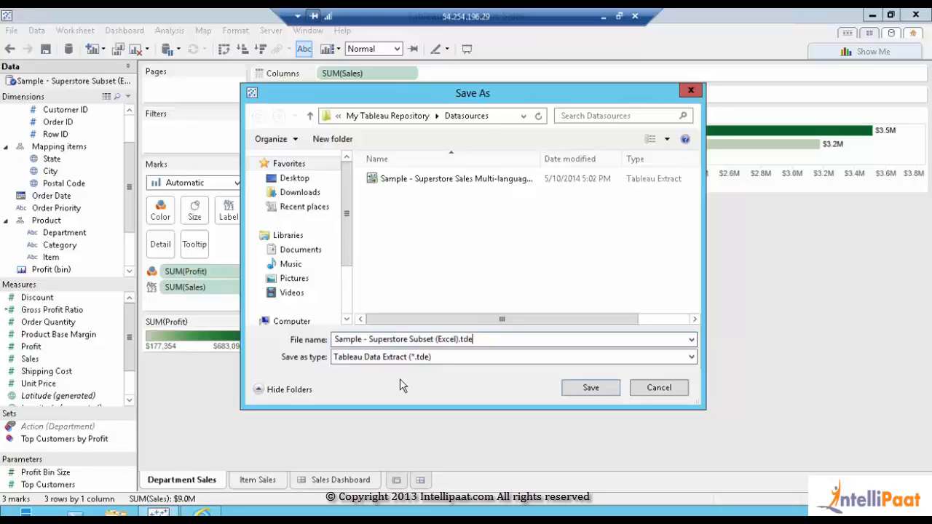
pyautogui.click(591, 388)
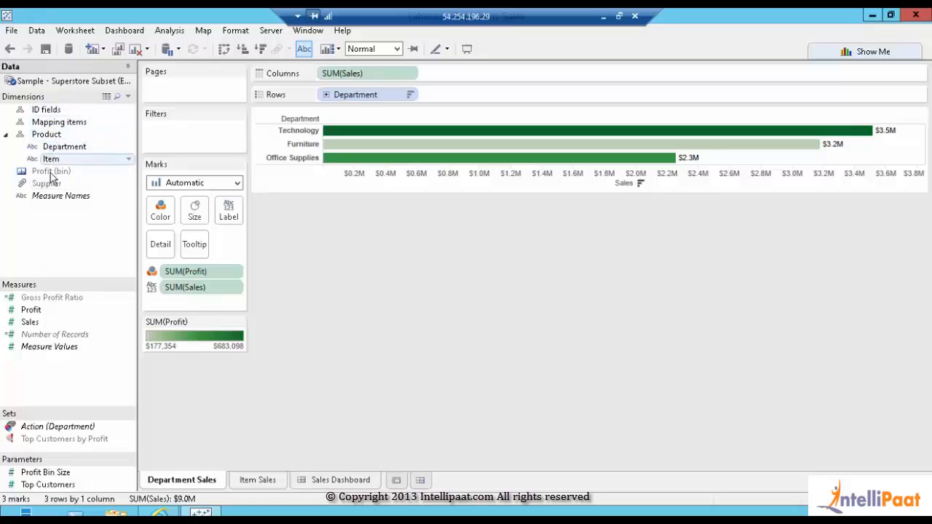
pyautogui.click(41, 137)
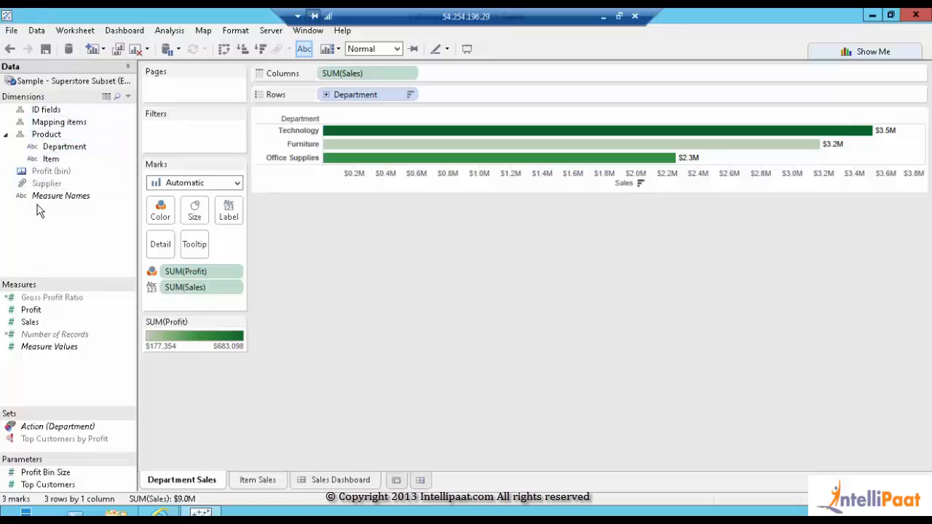
pyautogui.moveTo(25, 348)
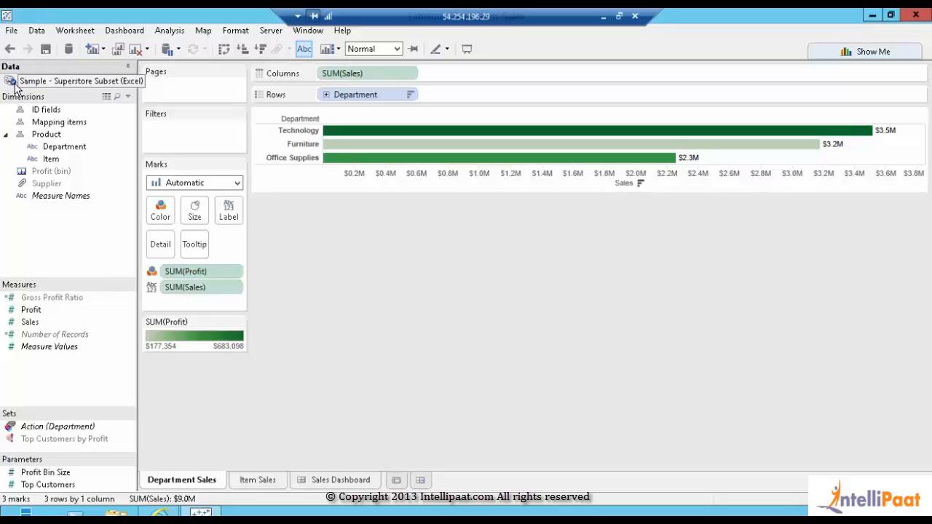
# Refresh the Sample - Superstore extract via Extract > Refresh, then return to the Sales Dashboard tab
pyautogui.rightClick(29, 87)
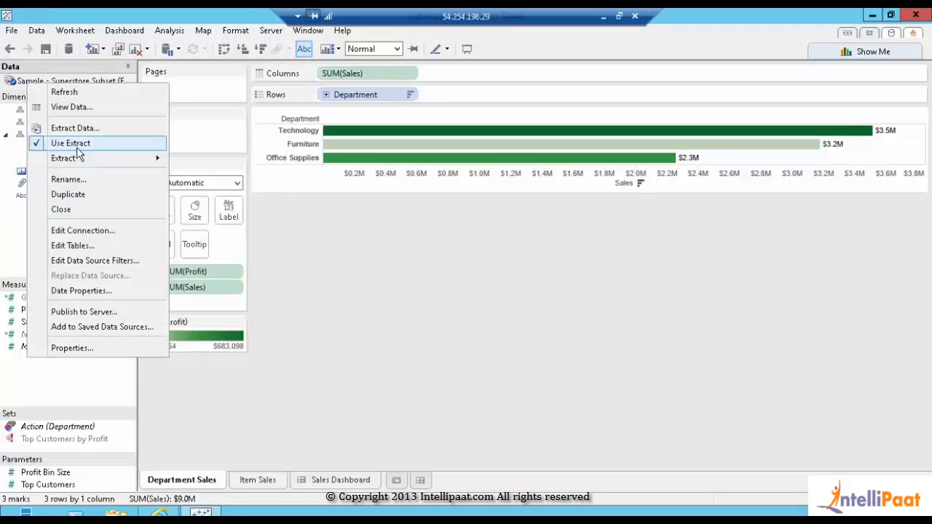
pyautogui.moveTo(79, 161)
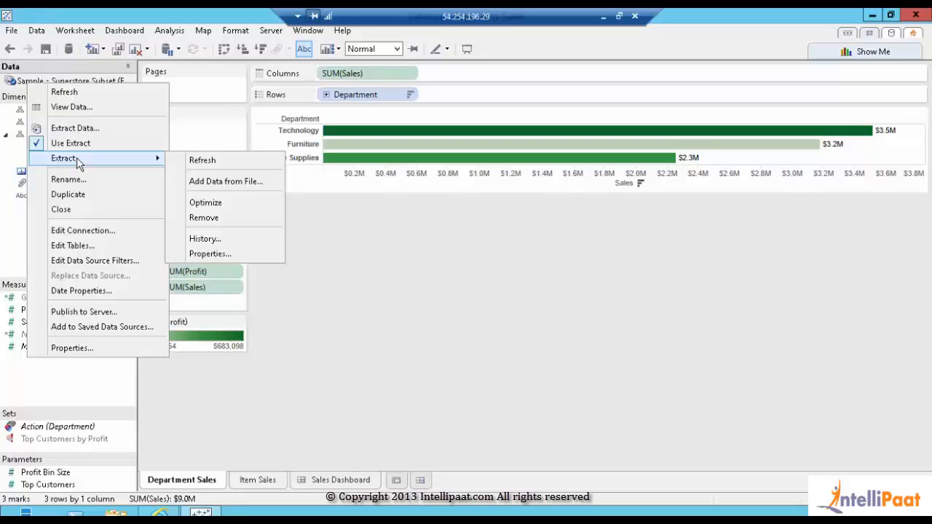
pyautogui.click(200, 161)
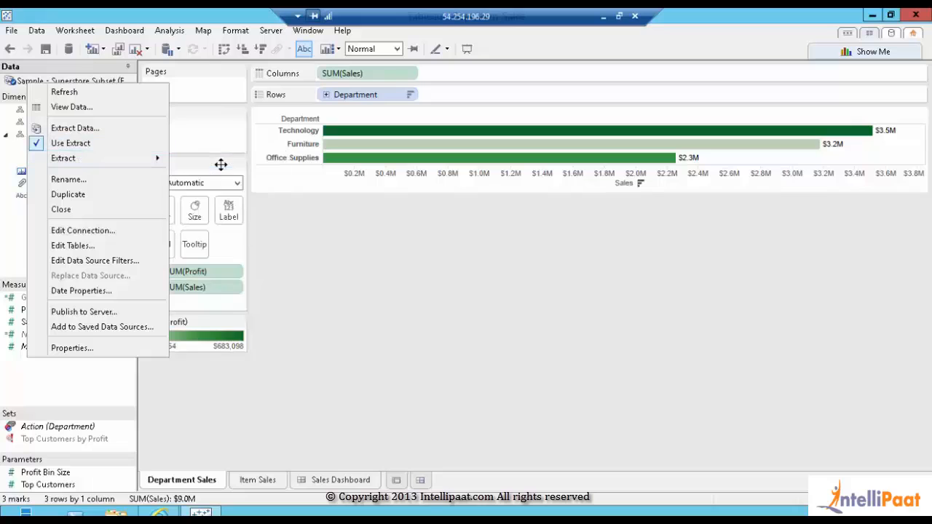
pyautogui.click(471, 264)
pyautogui.click(318, 484)
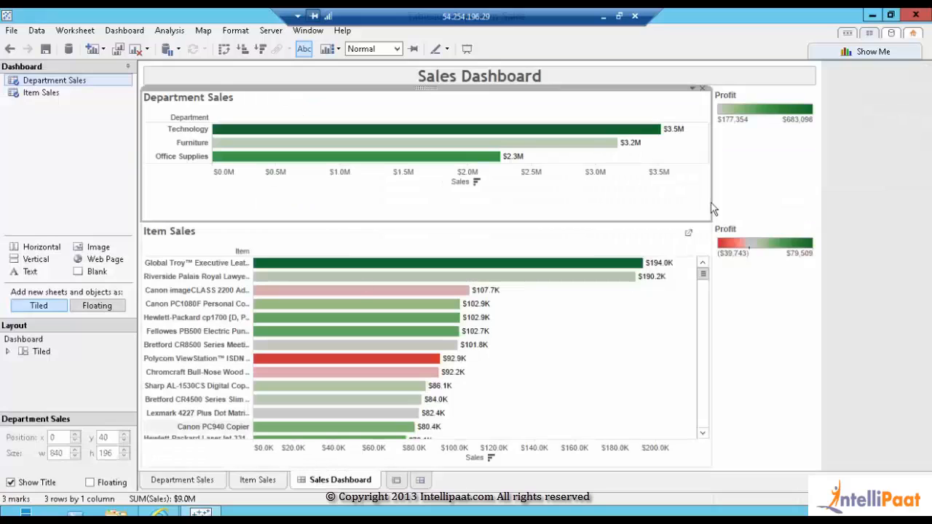
# Collapse the Dashboard side pane, move the remote desktop bar aside, and open the File menu
pyautogui.click(128, 66)
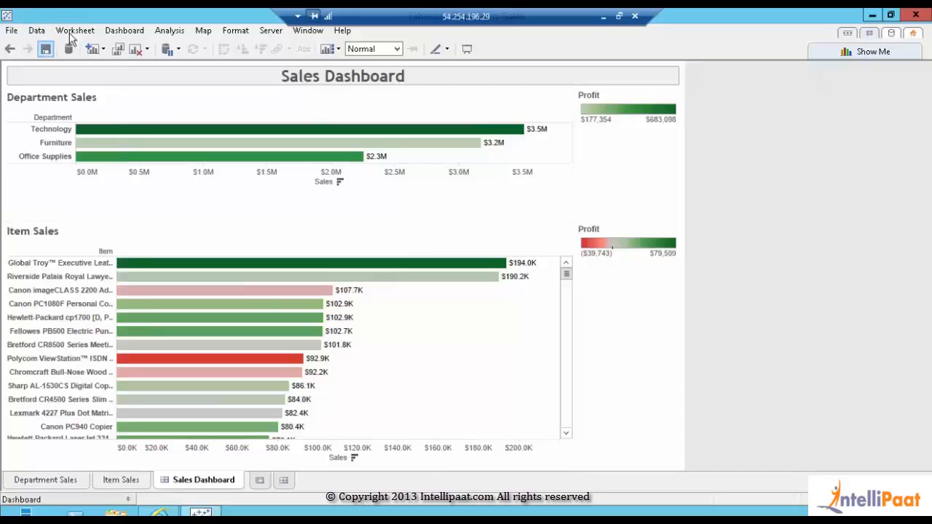
pyautogui.moveTo(484, 13); pyautogui.dragTo(520, 21)
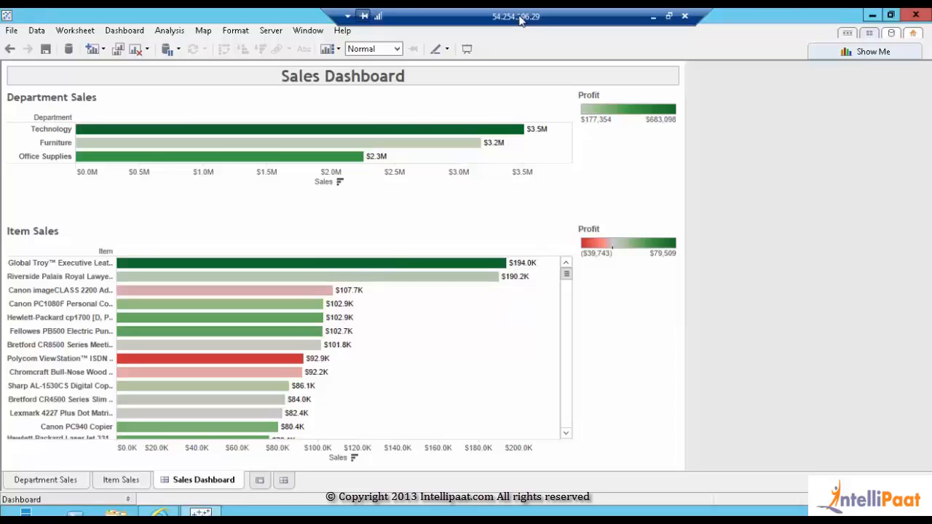
pyautogui.click(10, 32)
# Save the workbook as Dept_Item_Sales.twbx, a Tableau Packaged Workbook, in the Workbooks folder
pyautogui.click(40, 114)
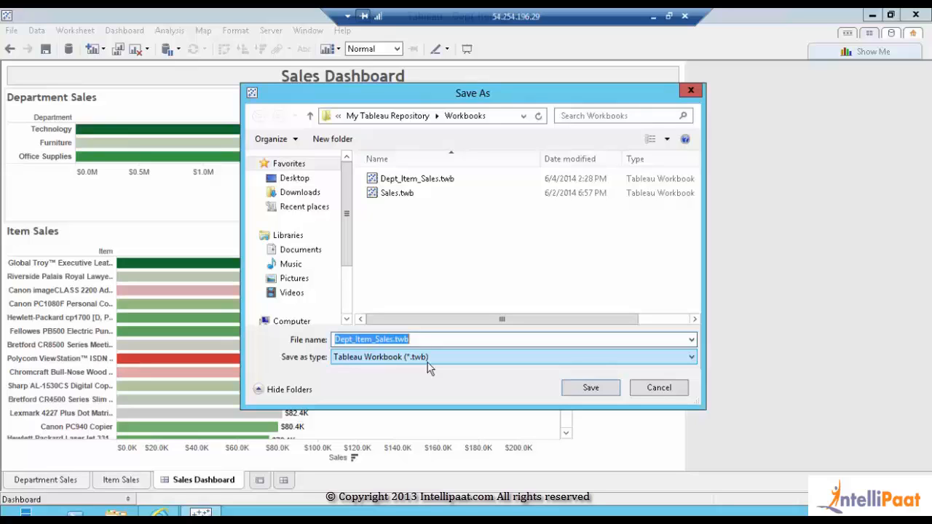
pyautogui.click(427, 358)
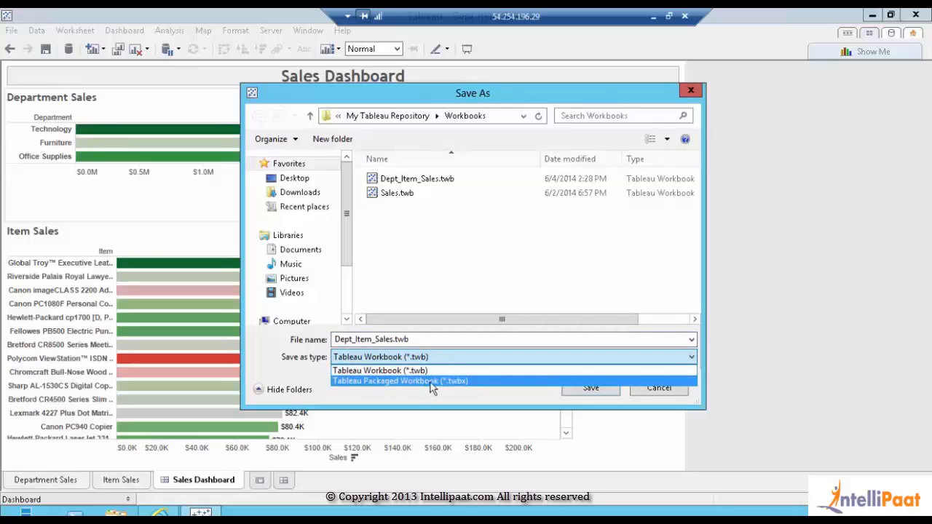
pyautogui.click(430, 381)
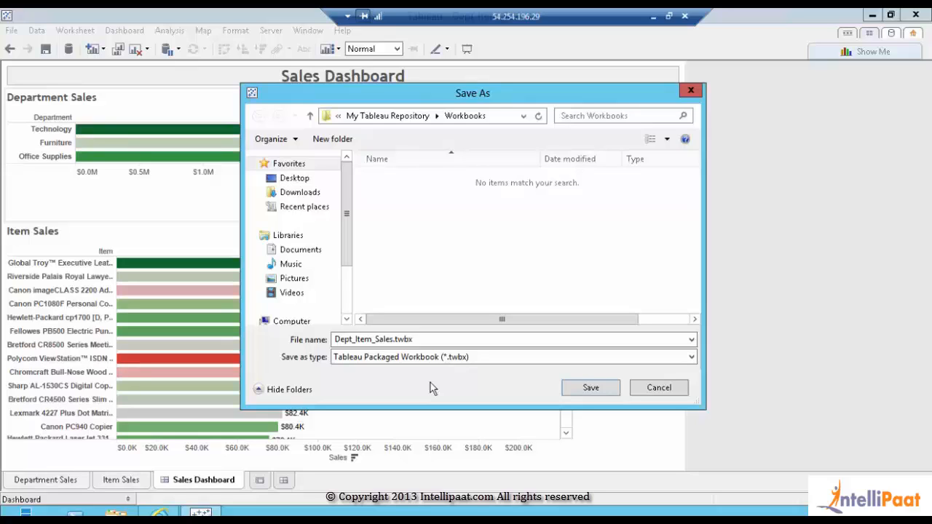
pyautogui.click(590, 388)
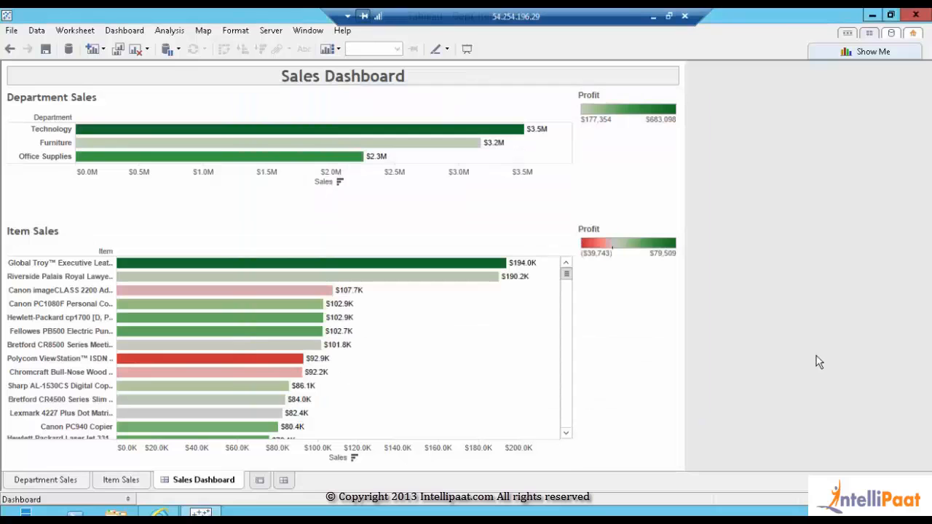
# Maximize the remote session, choose Server > Publish Workbook, and sign in with the administrator password
pyautogui.moveTo(511, 20); pyautogui.dragTo(358, 94)
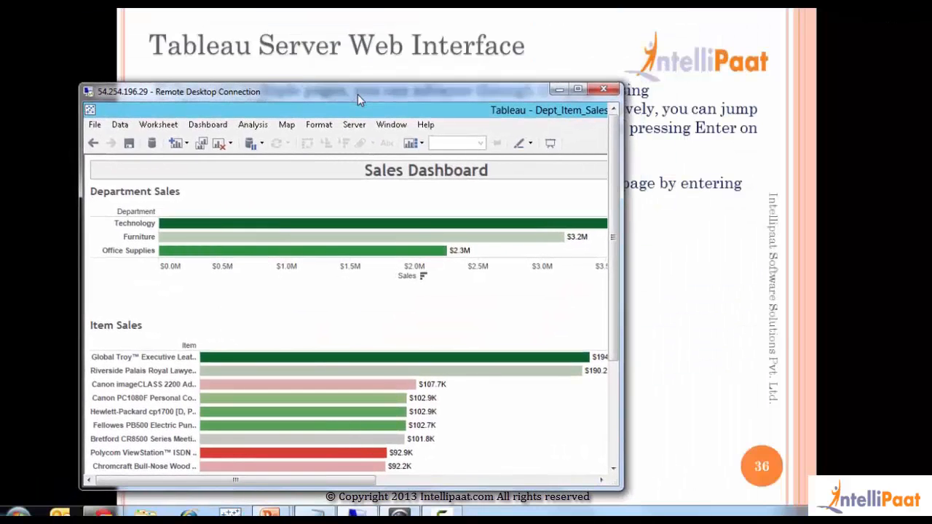
pyautogui.doubleClick(357, 94)
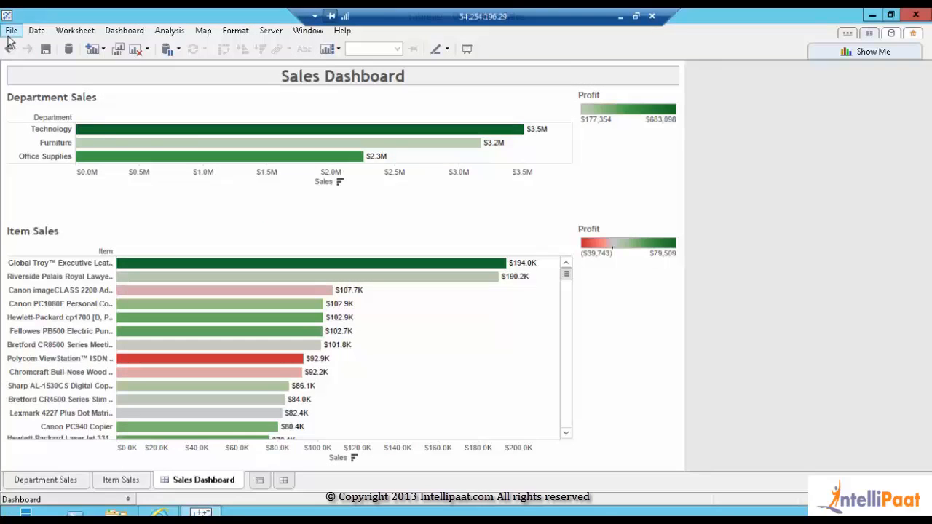
pyautogui.click(264, 33)
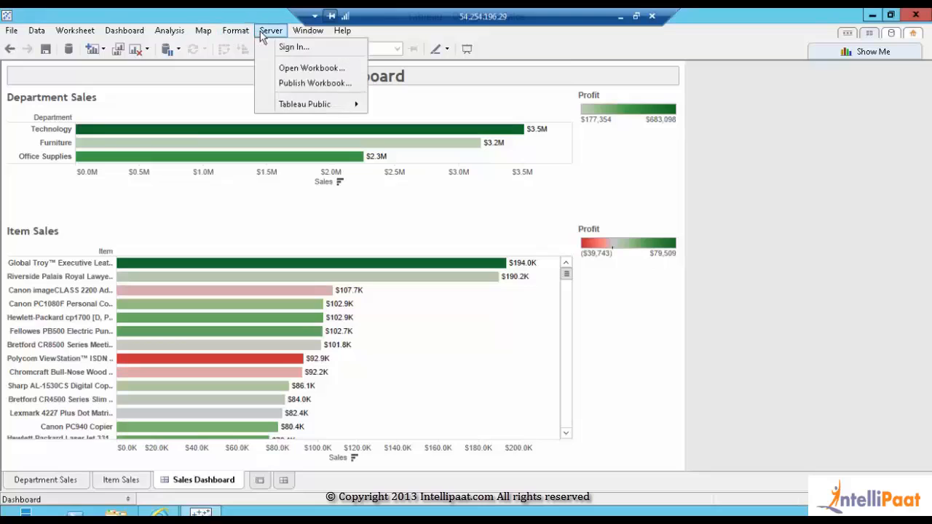
pyautogui.click(282, 84)
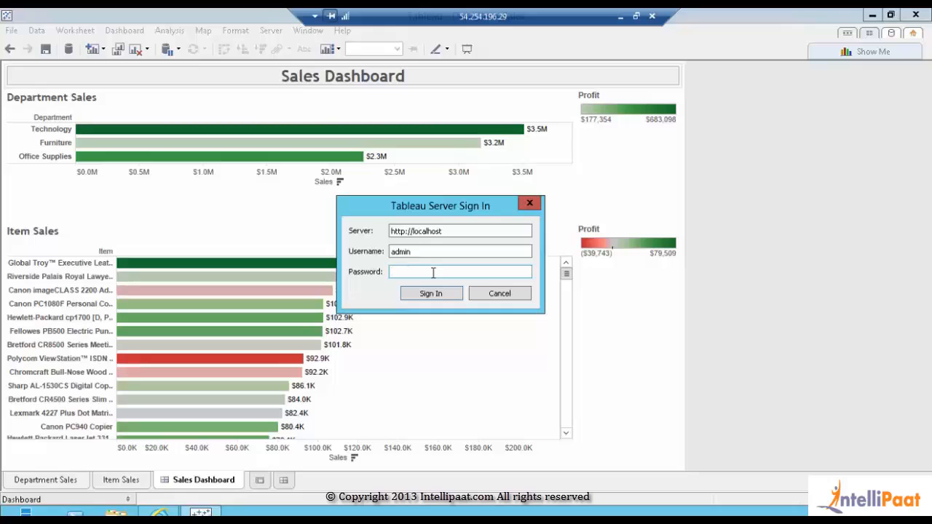
pyautogui.write('admin')
pyautogui.click(430, 294)
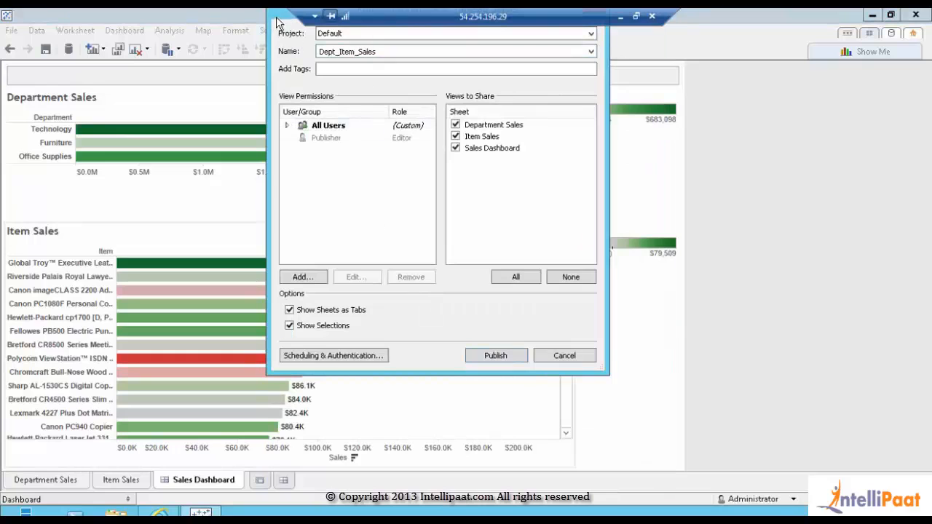
# Publish to the Sales project sharing only Sales Dashboard, unchecking Department Sales and Item Sales
pyautogui.moveTo(277, 17); pyautogui.dragTo(274, 130)
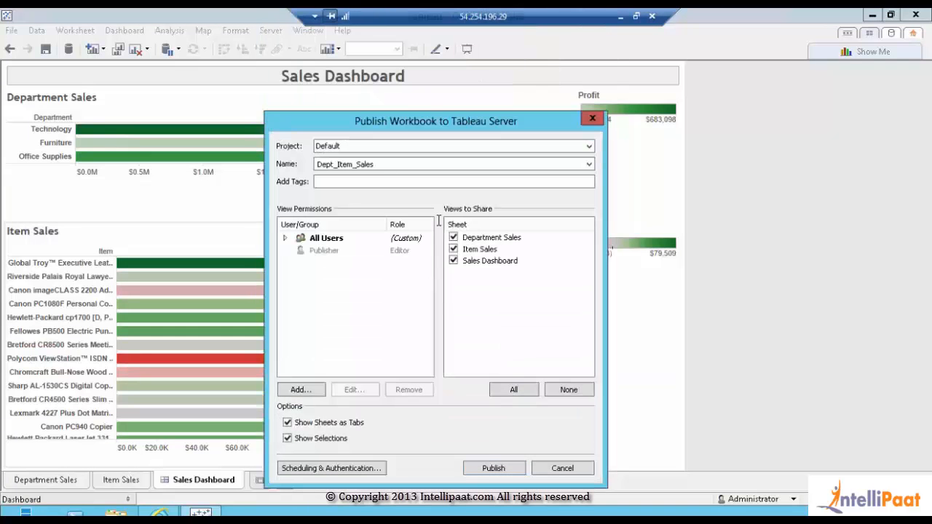
pyautogui.click(353, 149)
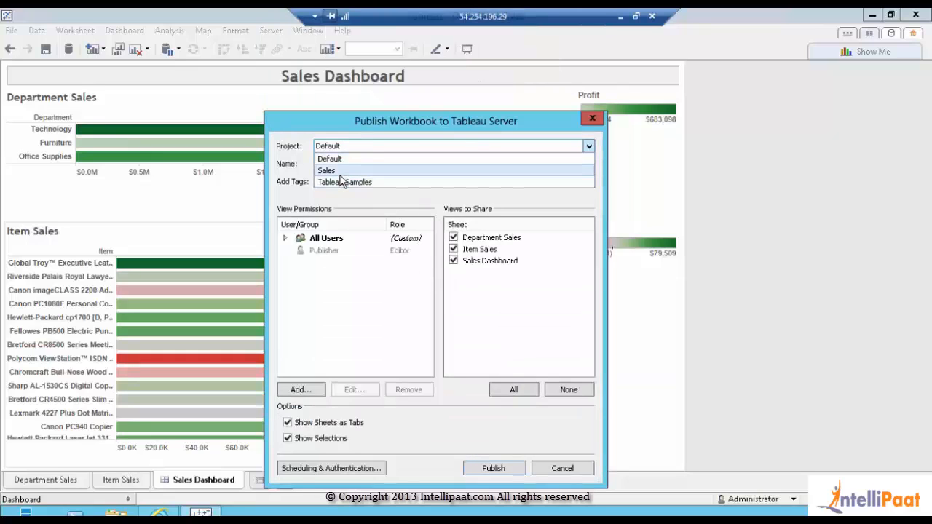
pyautogui.click(340, 174)
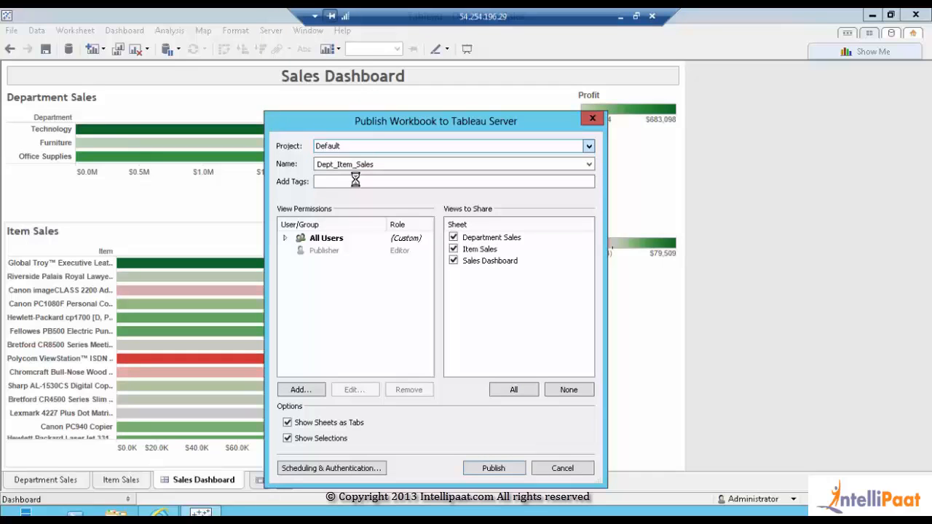
pyautogui.click(453, 238)
pyautogui.click(454, 250)
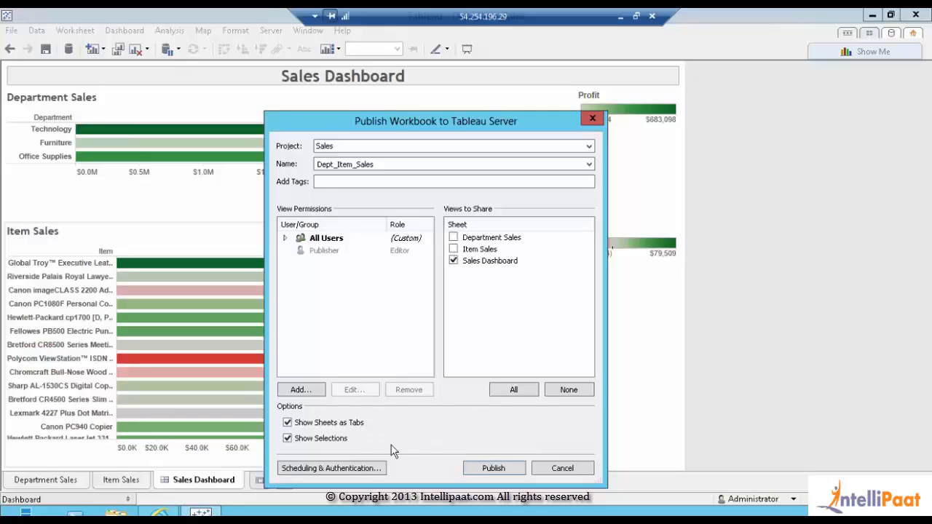
pyautogui.click(352, 469)
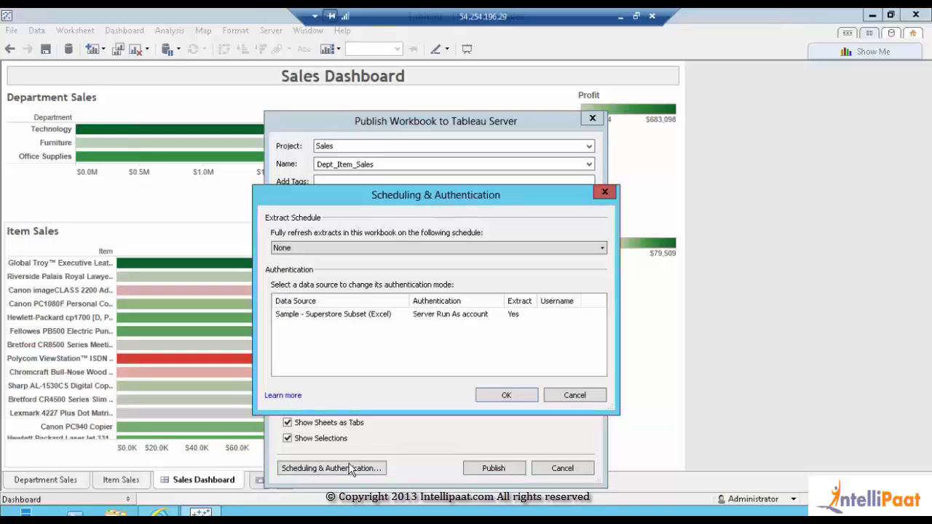
pyautogui.click(352, 255)
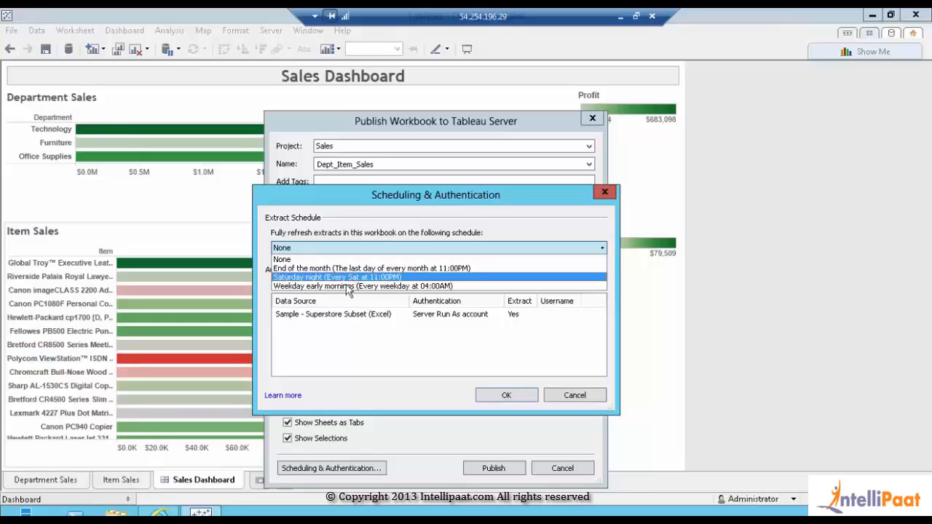
# Keep schedule None and Server Run As account for Sample - Superstore Subset (Excel), then confirm
pyautogui.click(326, 260)
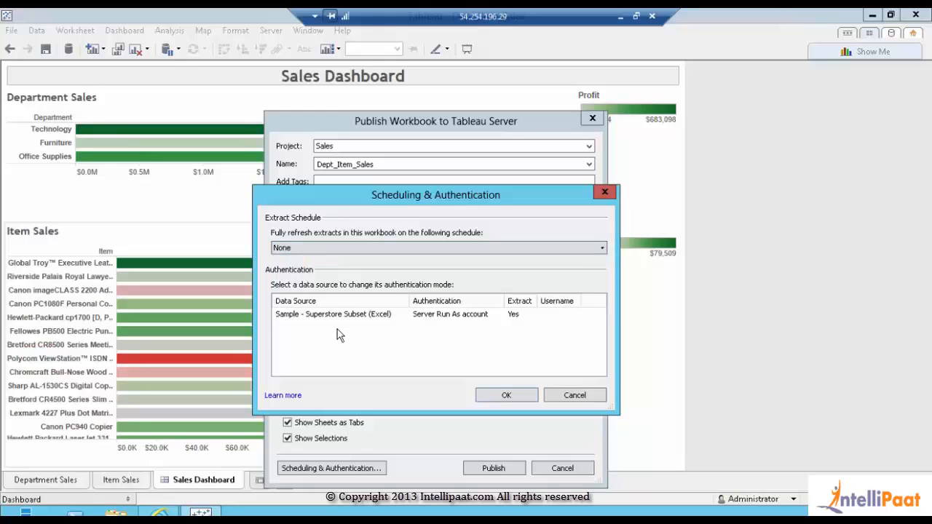
pyautogui.click(379, 321)
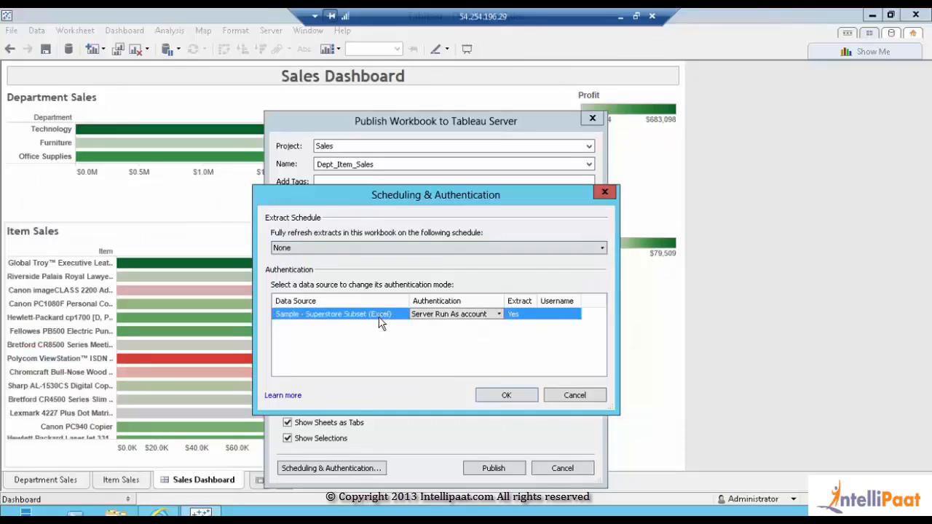
pyautogui.click(456, 314)
pyautogui.click(498, 315)
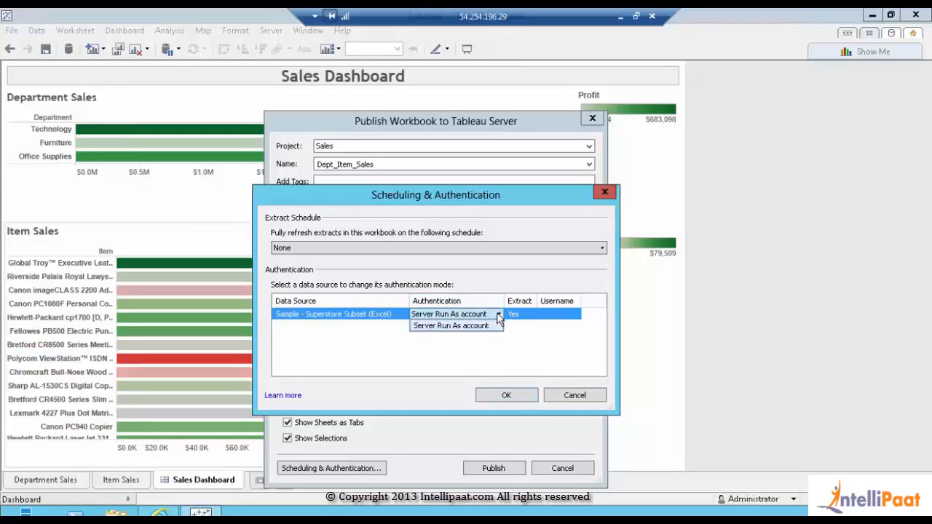
pyautogui.click(498, 314)
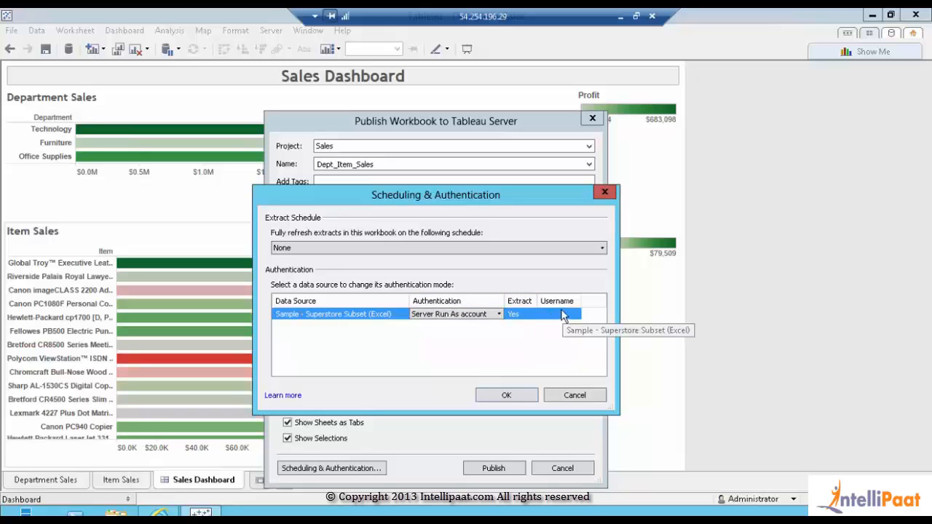
pyautogui.click(546, 345)
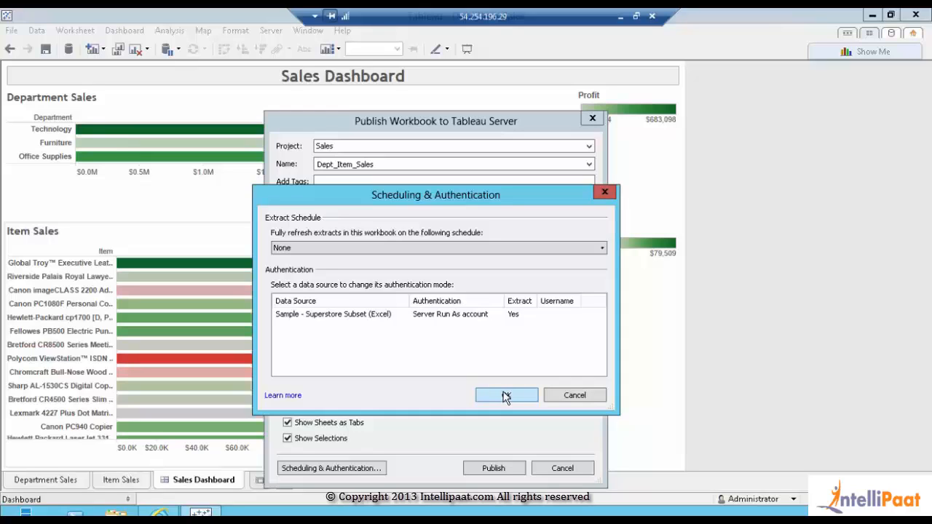
pyautogui.click(506, 396)
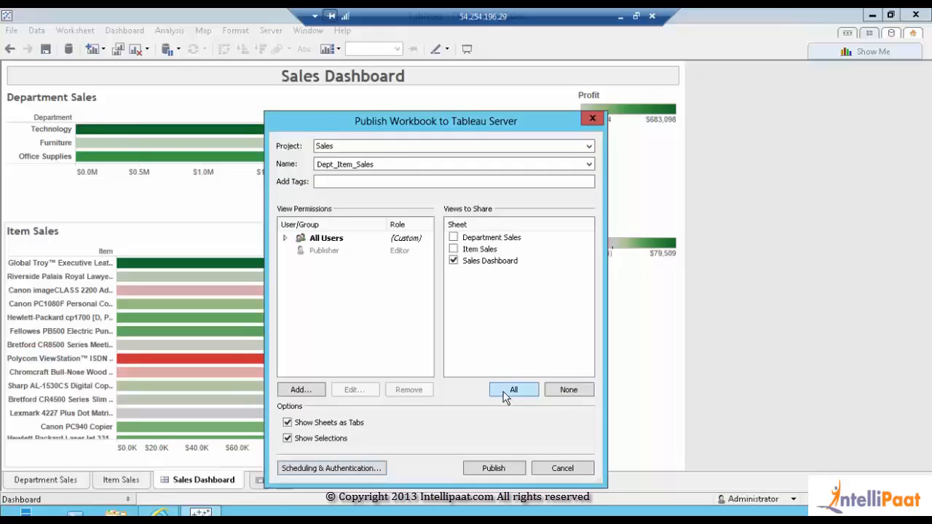
# Publish Dept_Item_Sales to localhost, close the results window, and switch to the browser
pyautogui.click(488, 470)
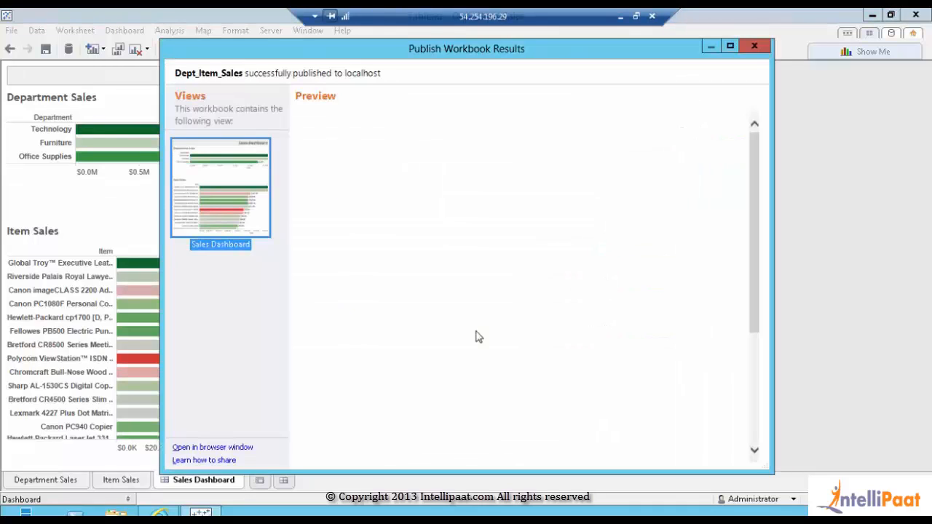
pyautogui.click(754, 48)
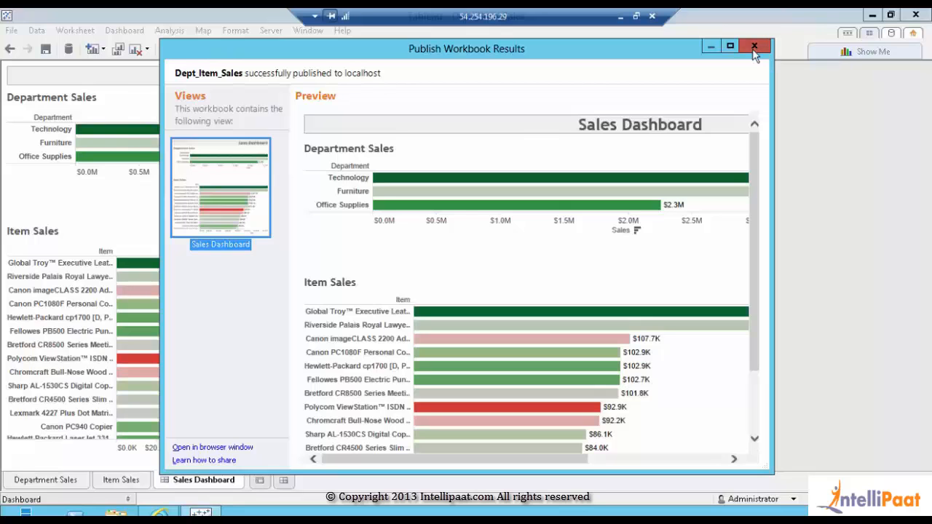
pyautogui.click(158, 512)
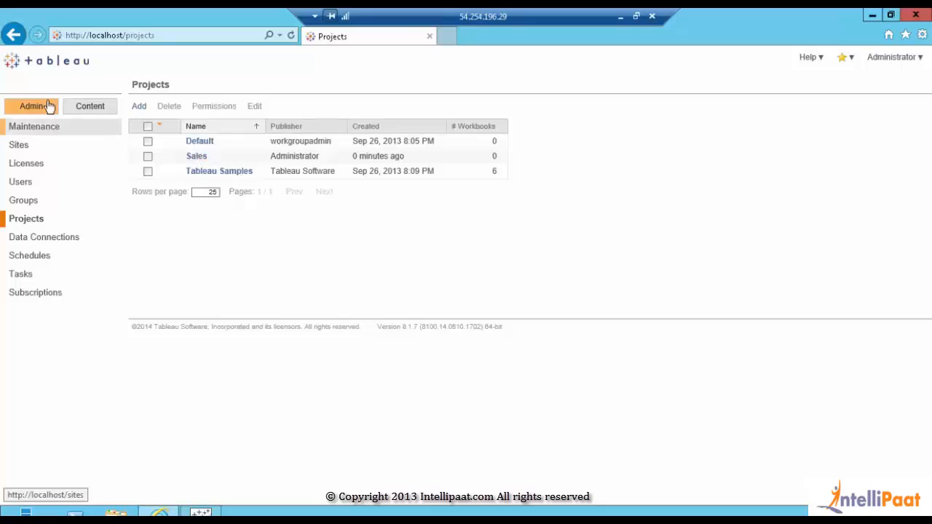
# Browse Content > Projects > Sales to the Dept_Item_Sales workbook and open its Sales Dashboard view
pyautogui.click(88, 109)
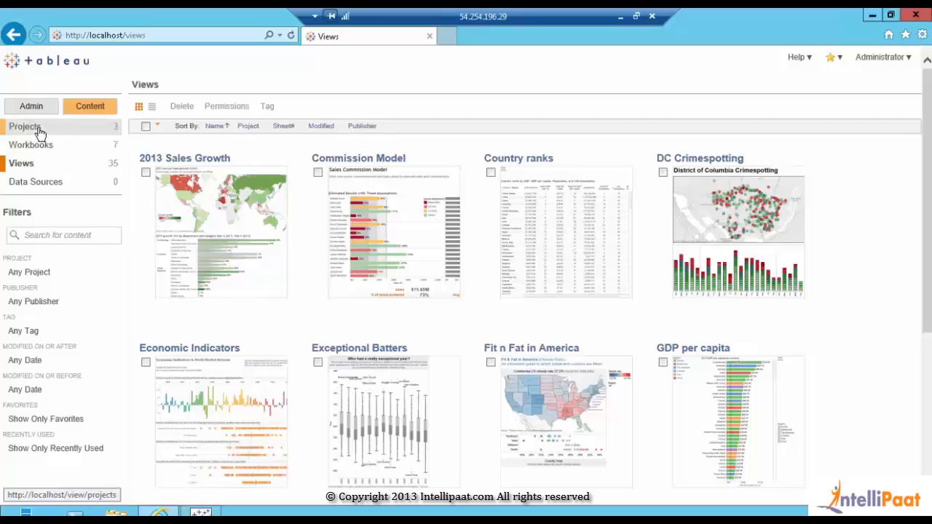
pyautogui.click(38, 129)
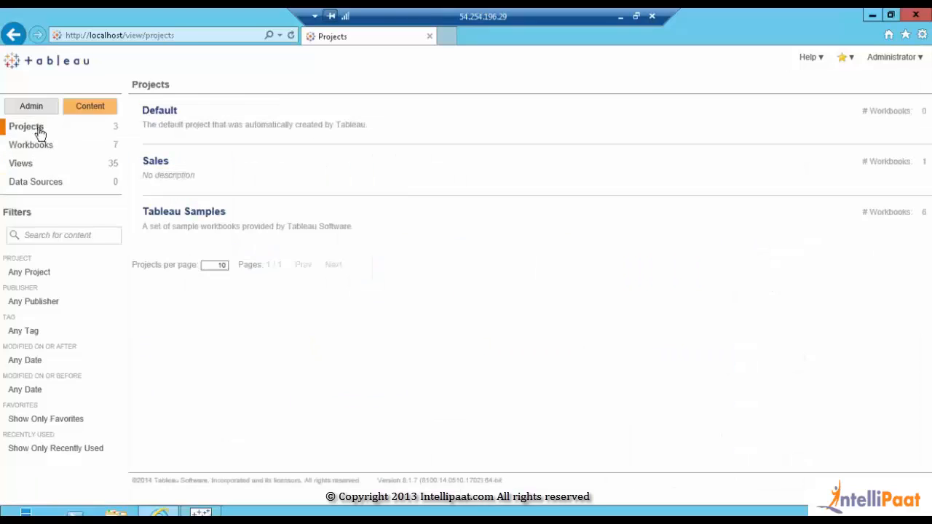
pyautogui.click(160, 163)
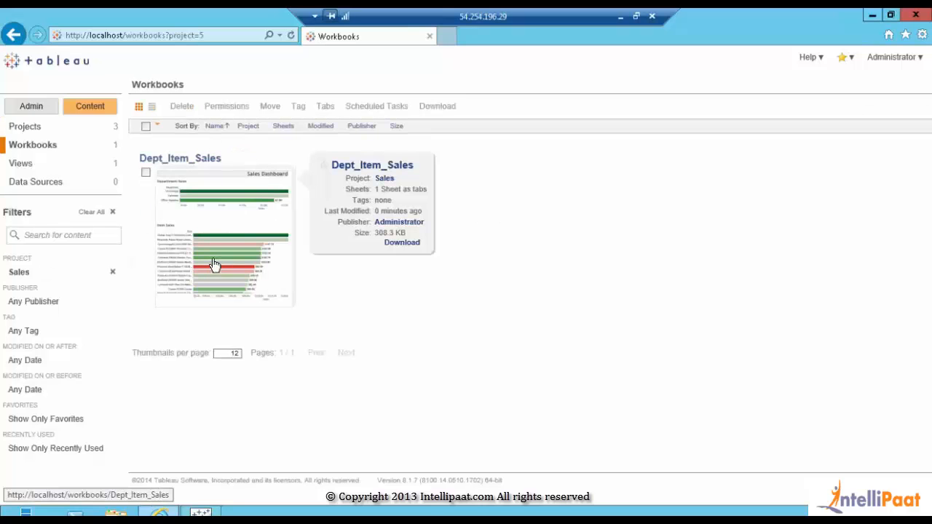
pyautogui.click(214, 264)
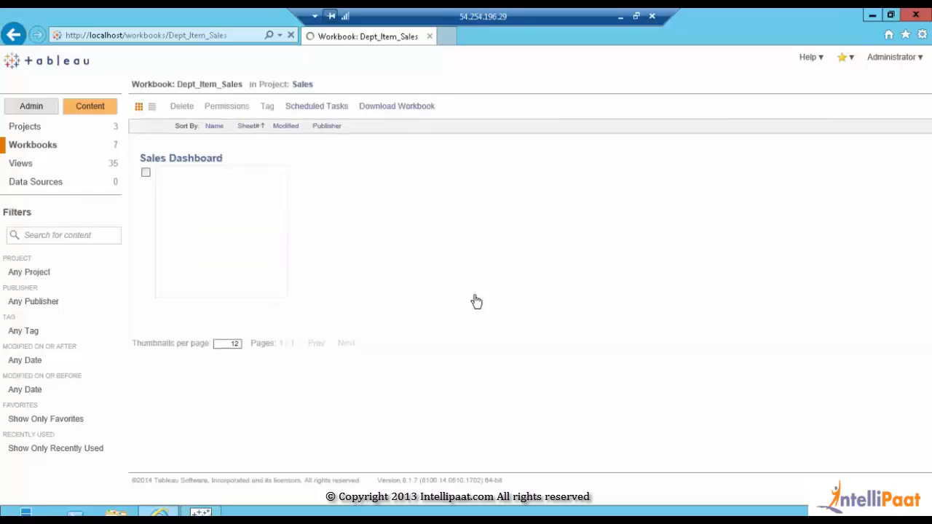
pyautogui.moveTo(182, 195)
pyautogui.click(221, 217)
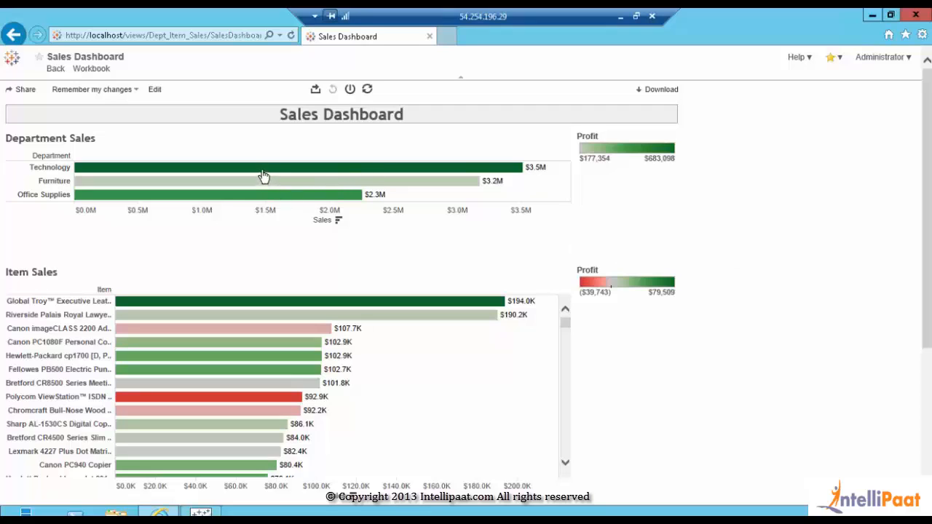
pyautogui.moveTo(263, 172)
pyautogui.moveTo(239, 198)
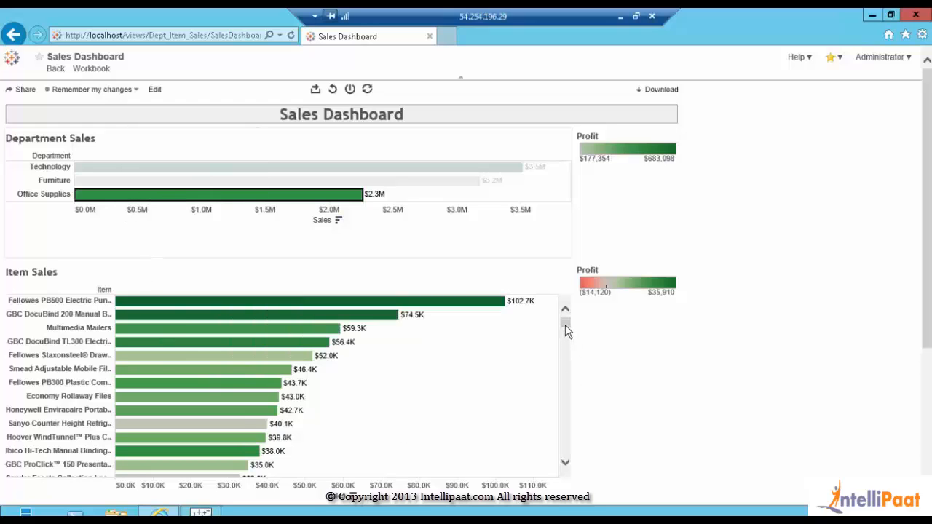
pyautogui.moveTo(566, 325)
pyautogui.mouseDown()
pyautogui.moveTo(567, 445)
pyautogui.moveTo(568, 362)
pyautogui.moveTo(582, 322)
pyautogui.mouseUp()
pyautogui.click(297, 202)
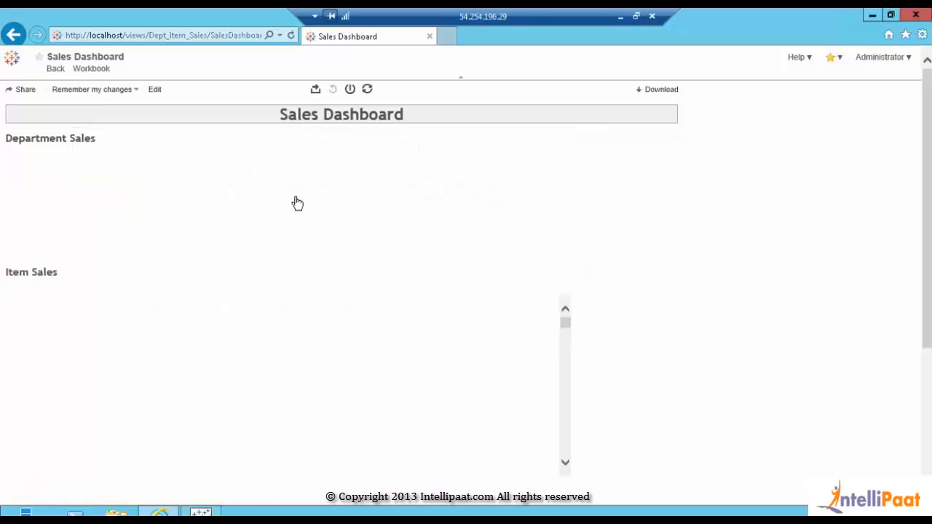